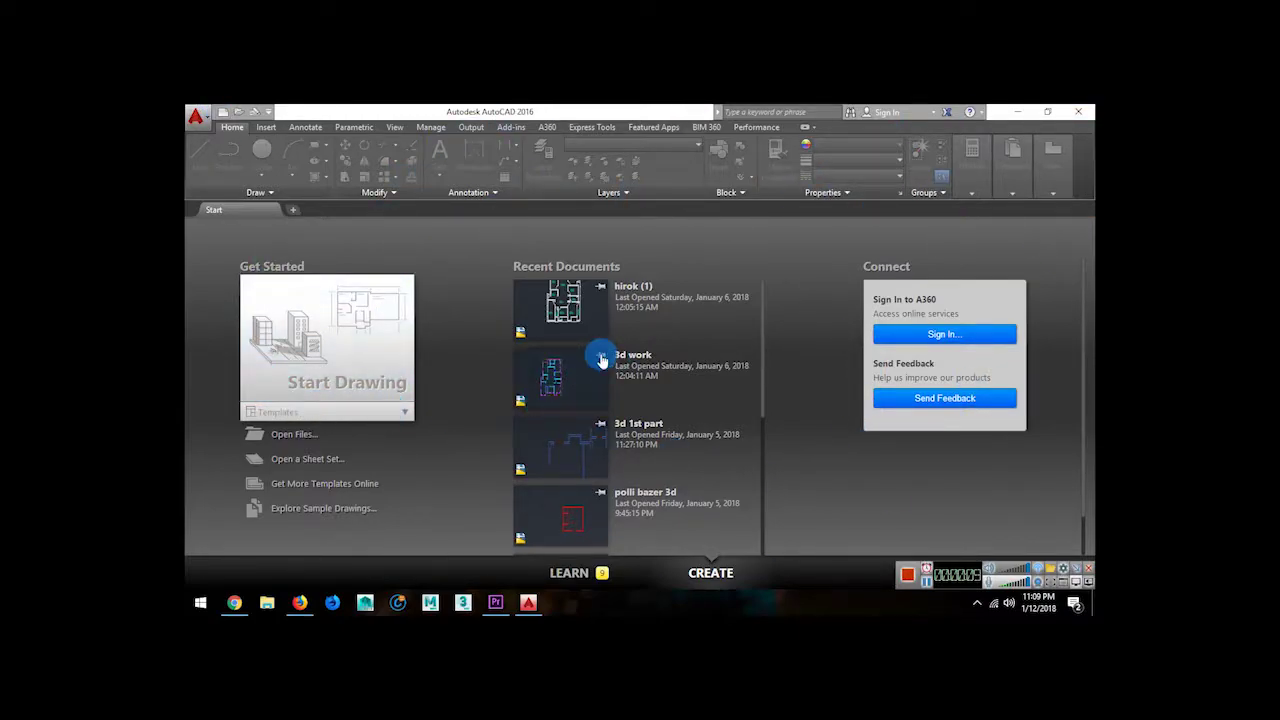
# Create a new blank drawing, Drawing1, from the acad.dwt template
pyautogui.click(225, 114)
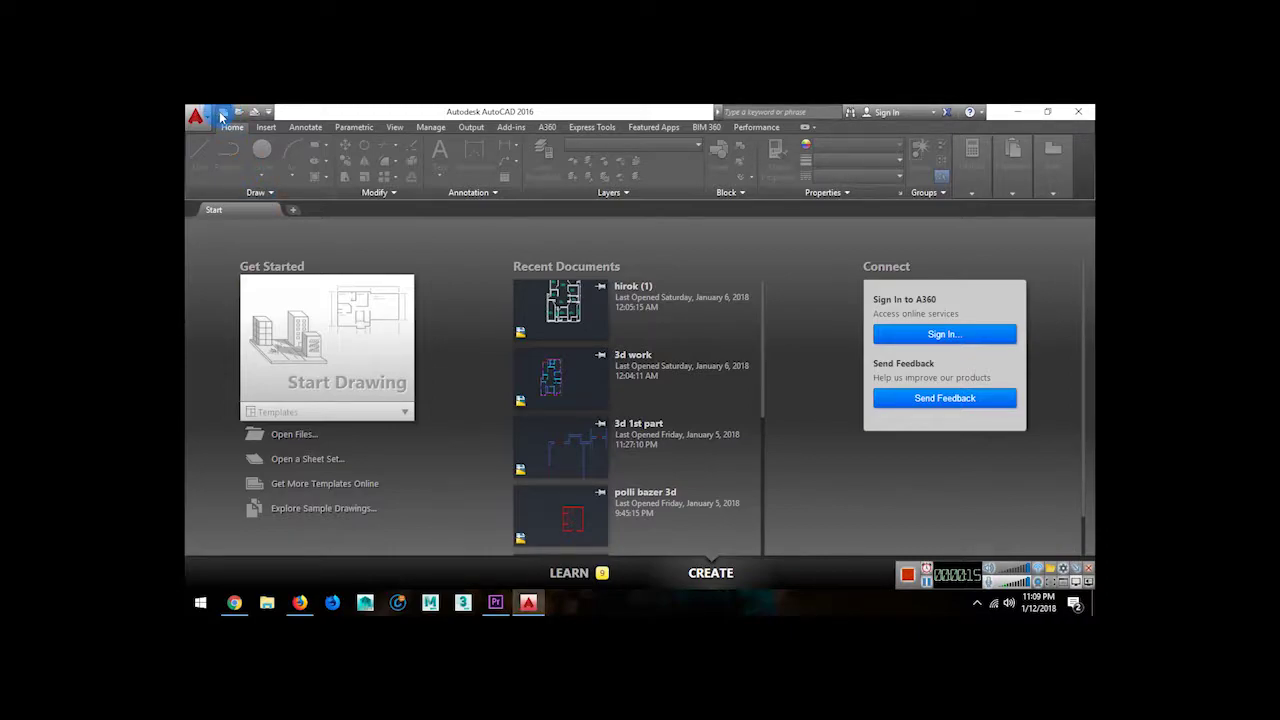
pyautogui.click(222, 117)
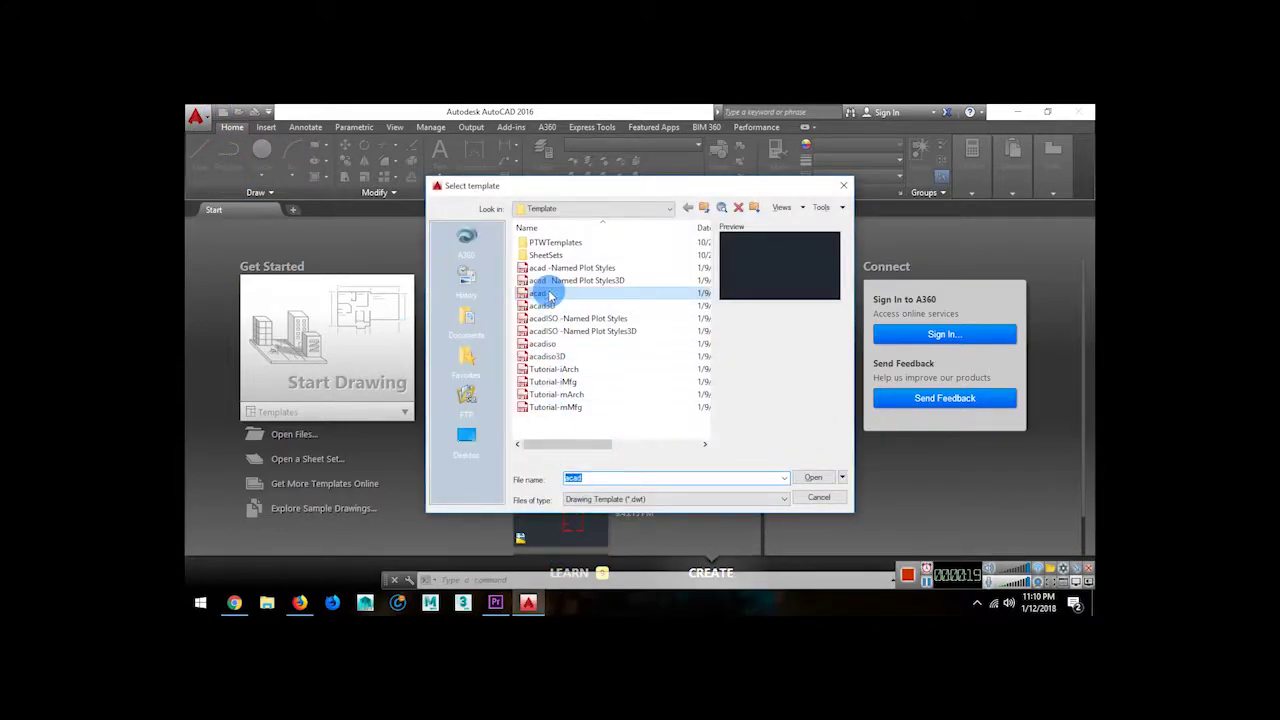
pyautogui.click(813, 478)
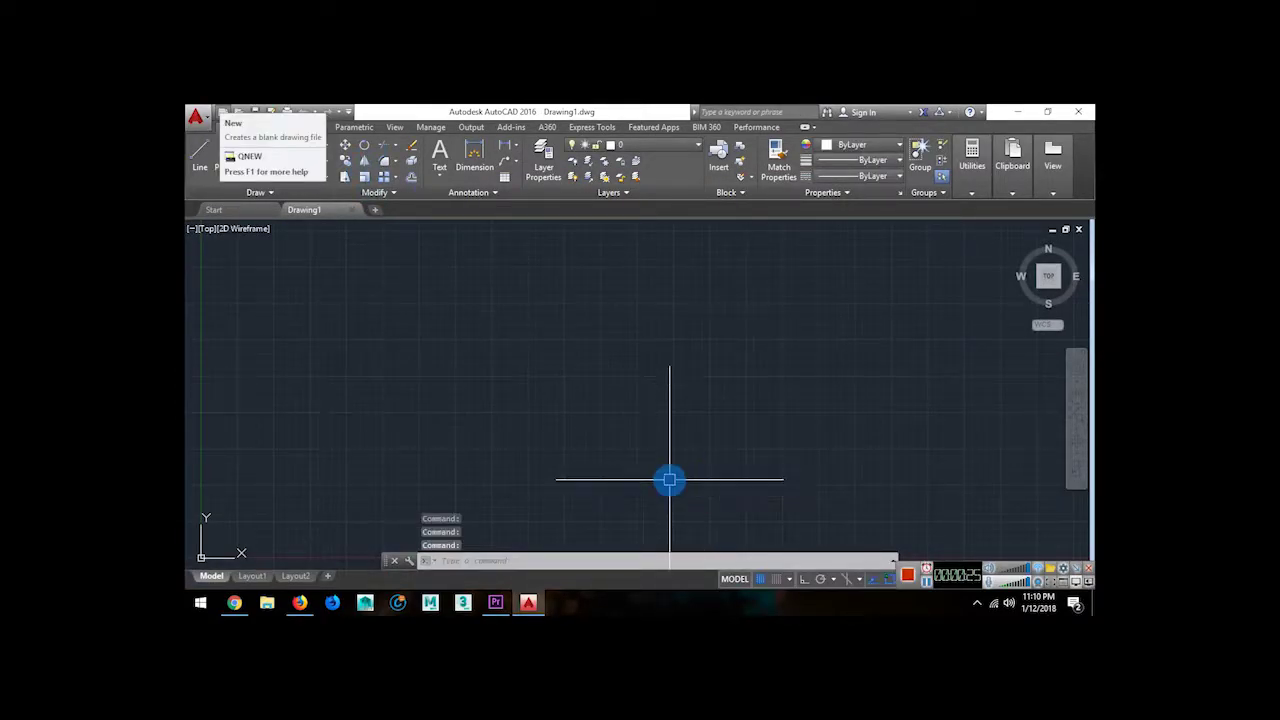
# Show the classic menu bar and browse the Edit, File, View and Insert menus
pyautogui.click(348, 117)
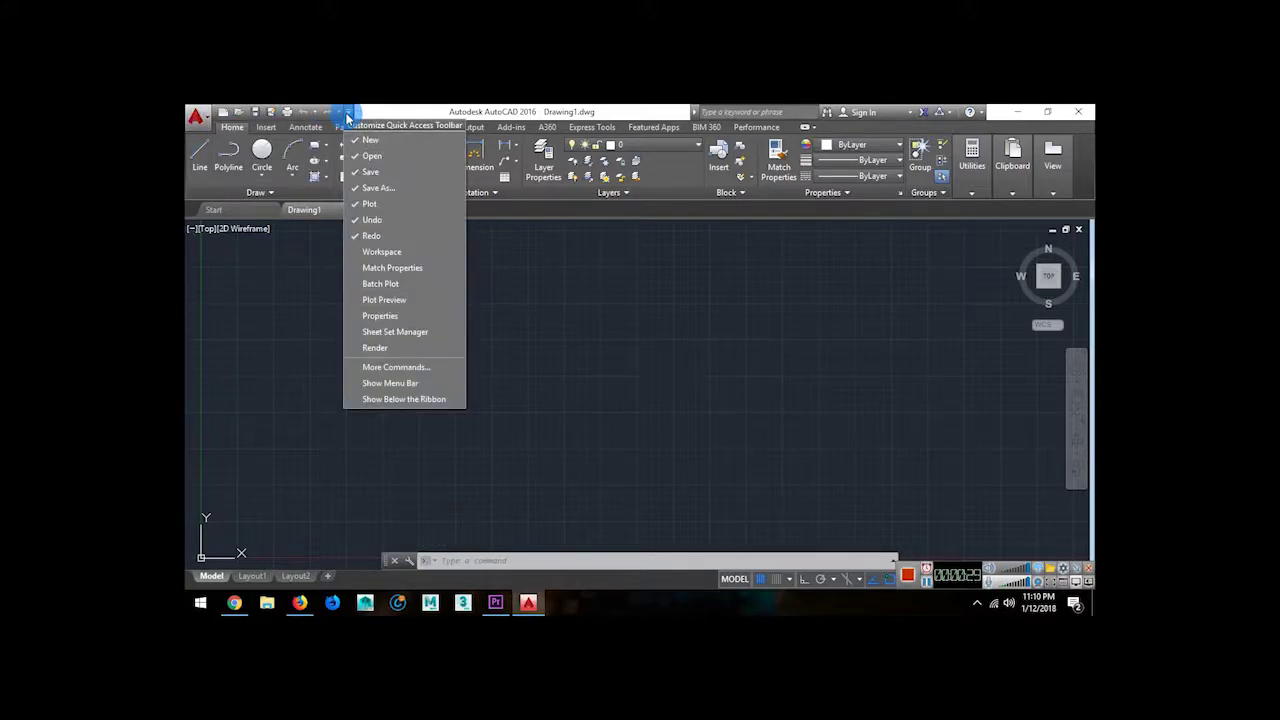
pyautogui.click(402, 383)
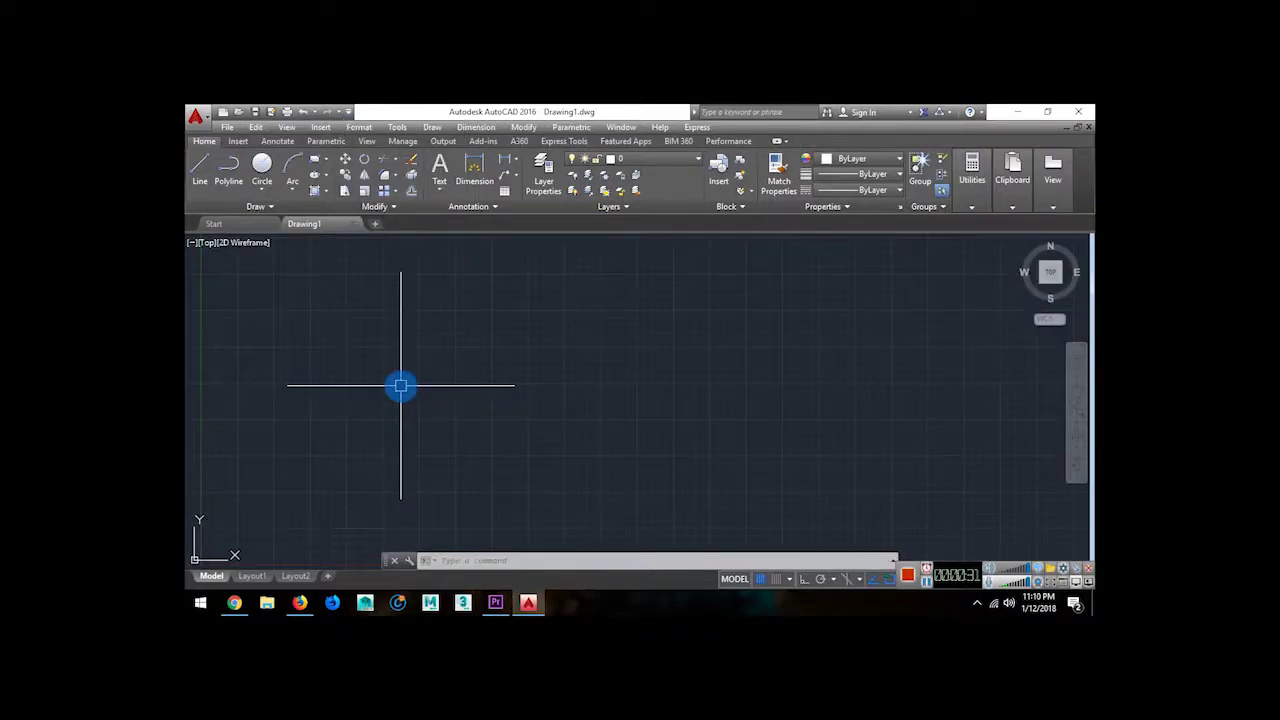
pyautogui.click(256, 128)
pyautogui.click(256, 128)
pyautogui.click(227, 127)
pyautogui.click(494, 110)
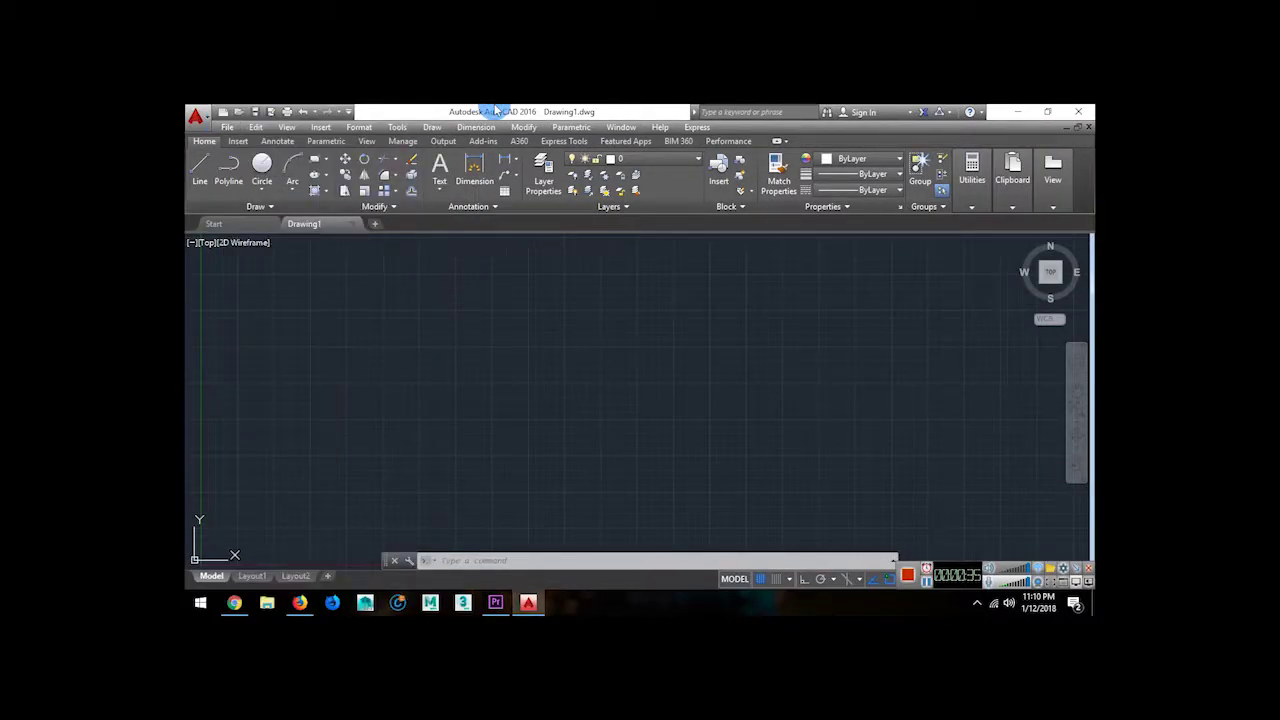
pyautogui.click(293, 130)
pyautogui.moveTo(315, 133)
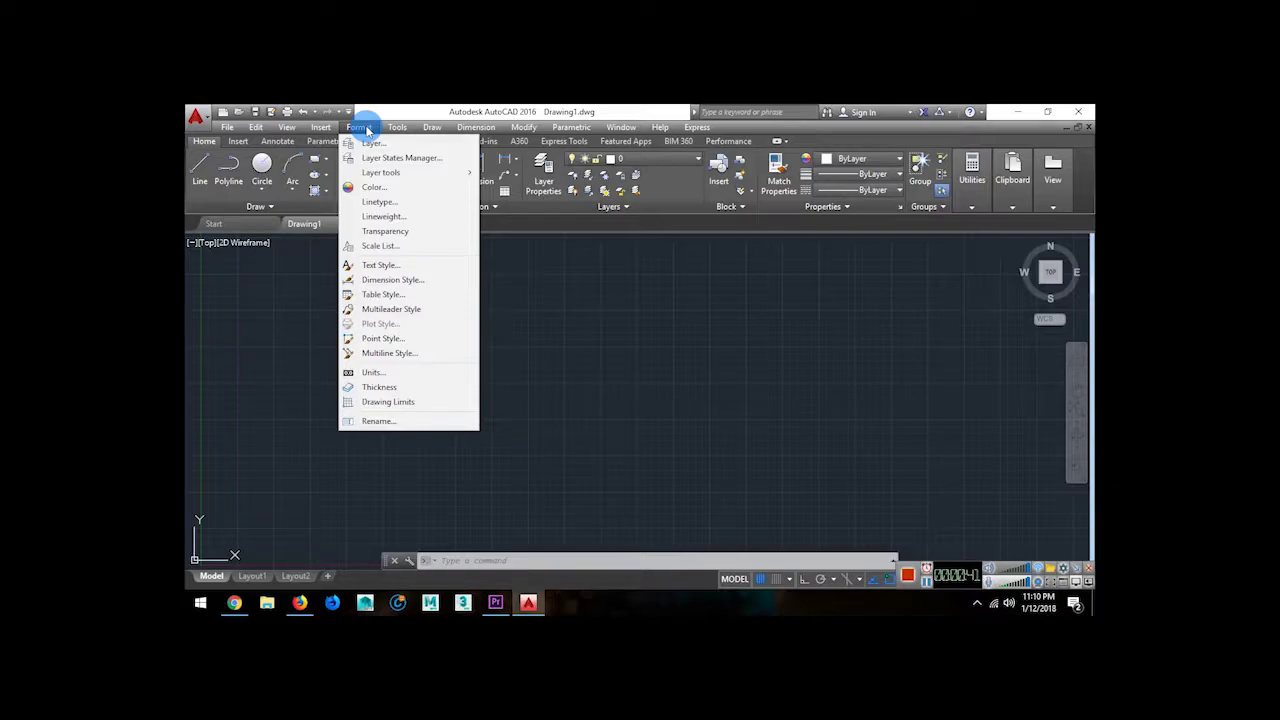
# Set Drawing Units length type to Architectural with 0'-0 1/4" precision
pyautogui.click(380, 372)
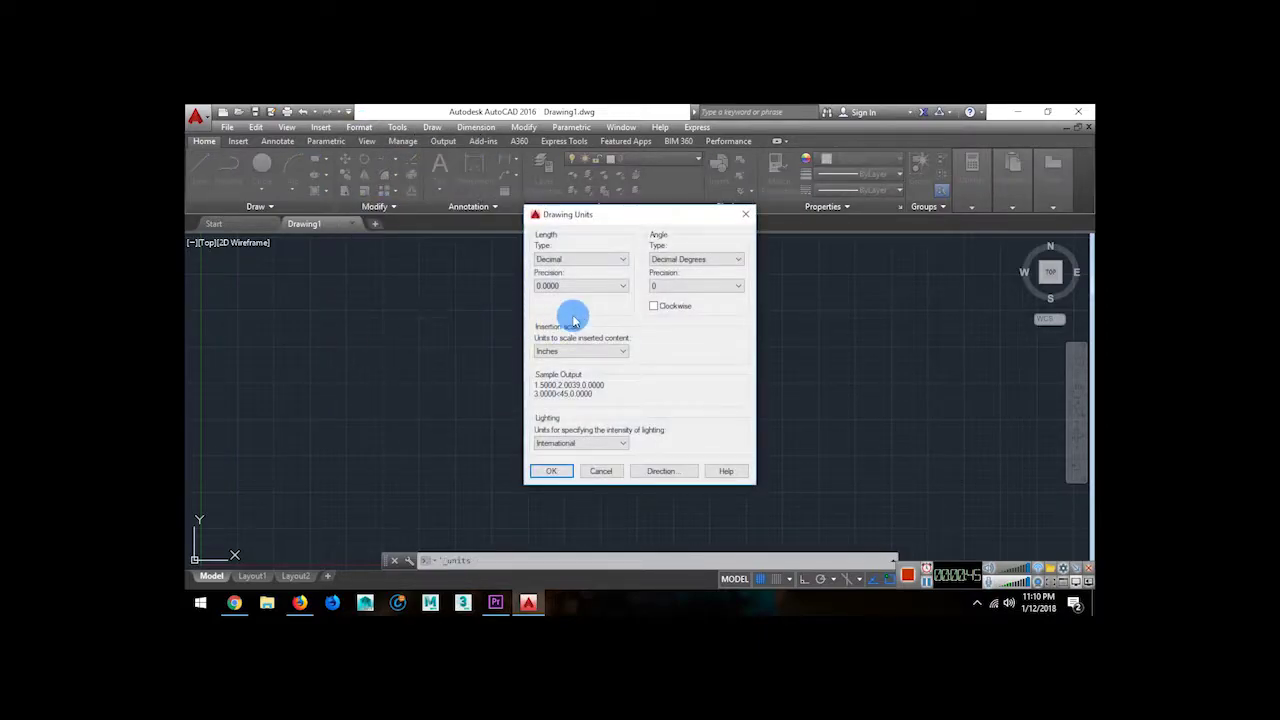
pyautogui.click(595, 260)
pyautogui.click(577, 268)
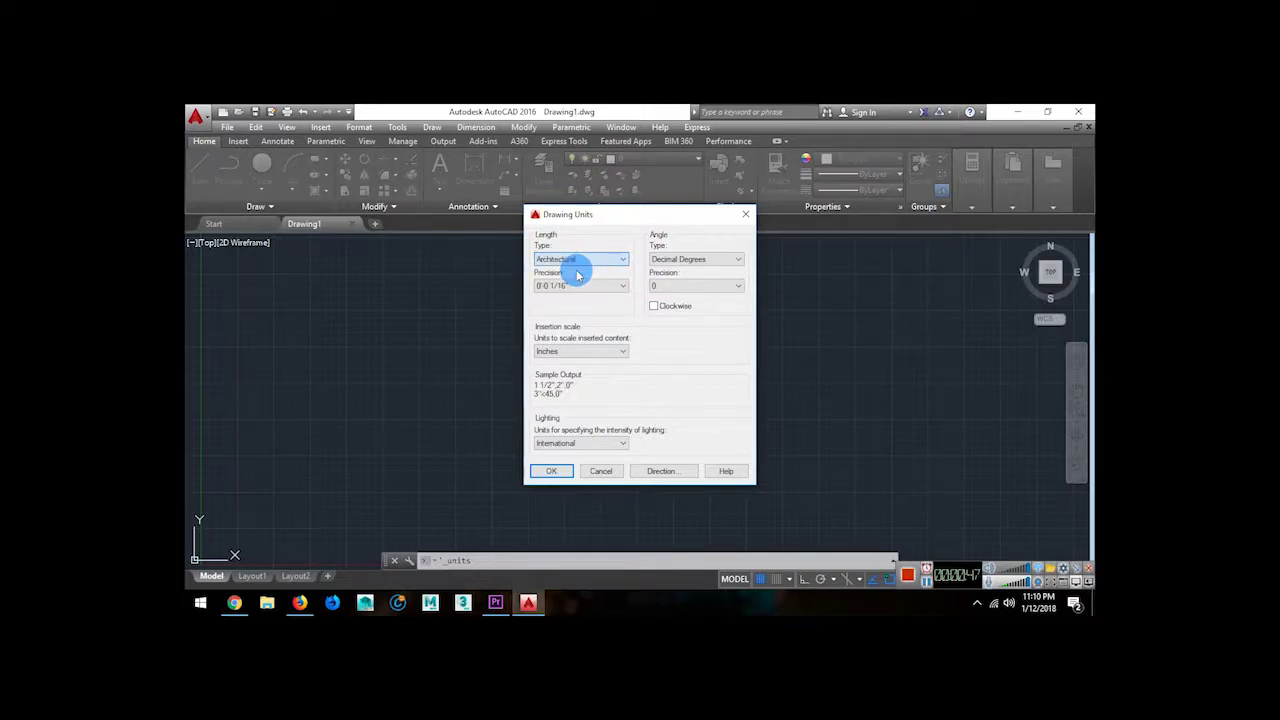
pyautogui.click(577, 285)
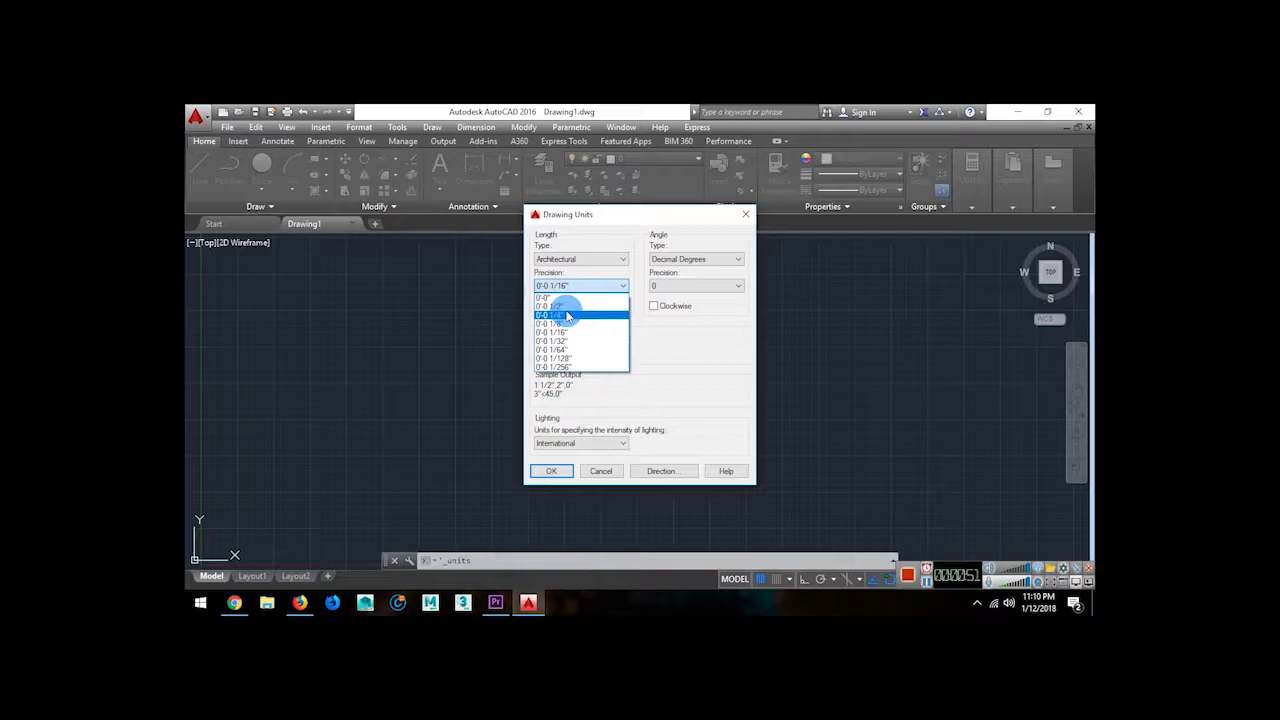
pyautogui.click(567, 315)
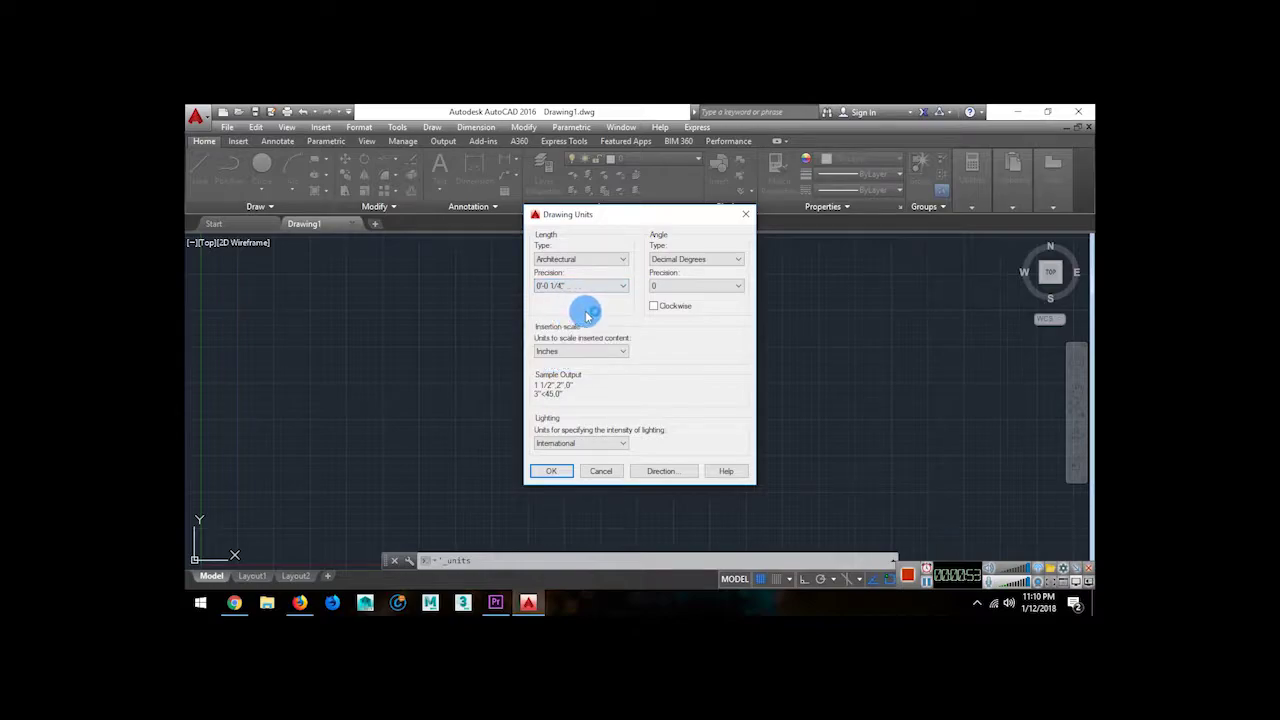
pyautogui.click(540, 471)
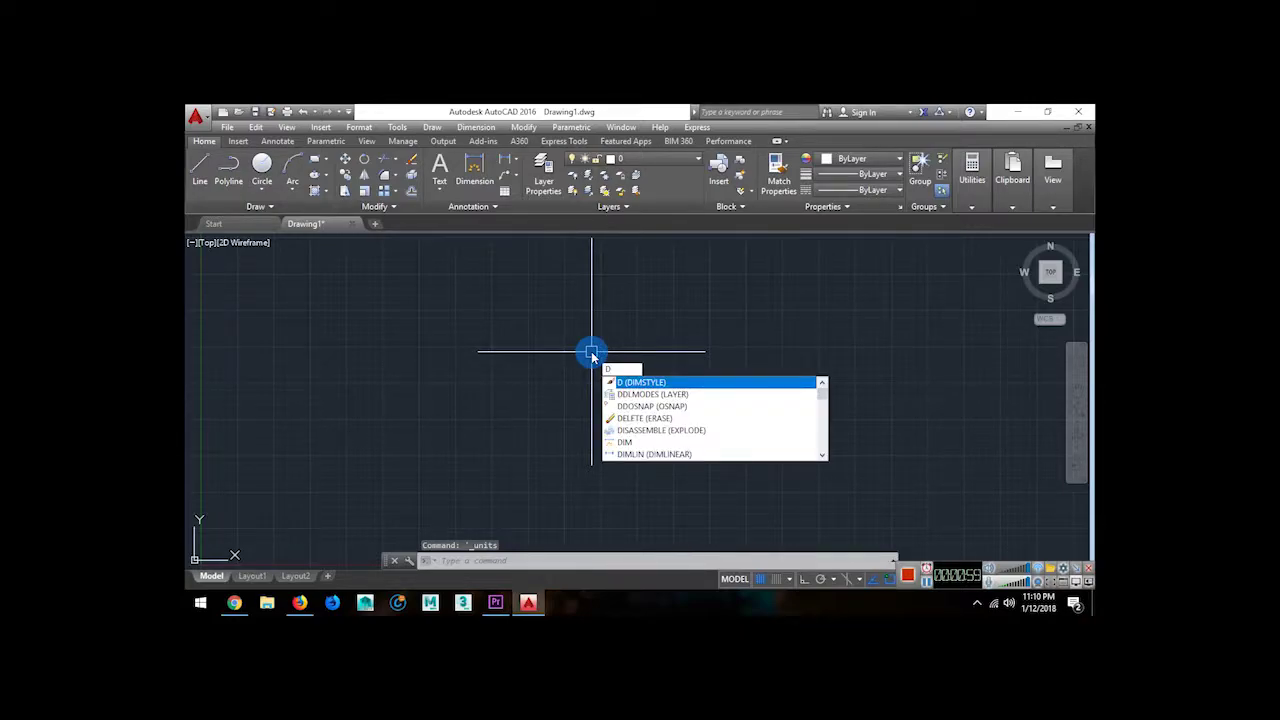
# Modify the Standard dimension style, setting dimension line colour, linetype and lineweight to ByLayer
pyautogui.press('BackSpace')
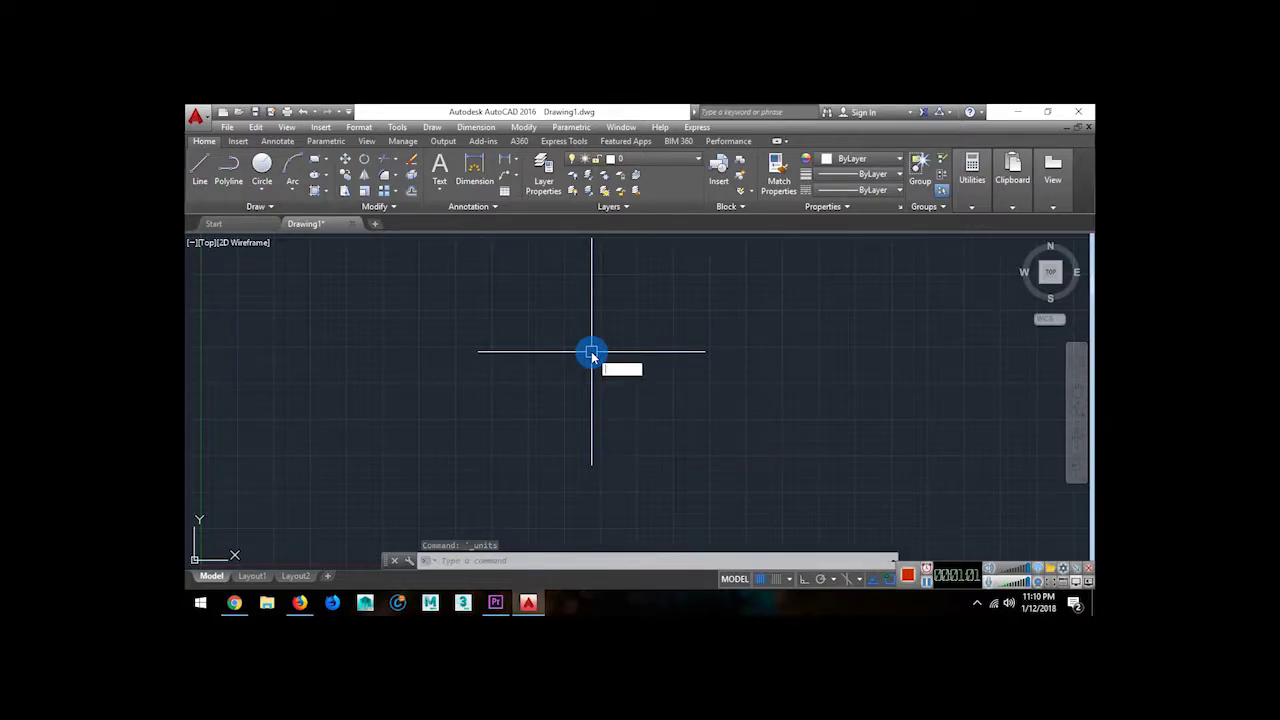
pyautogui.click(344, 128)
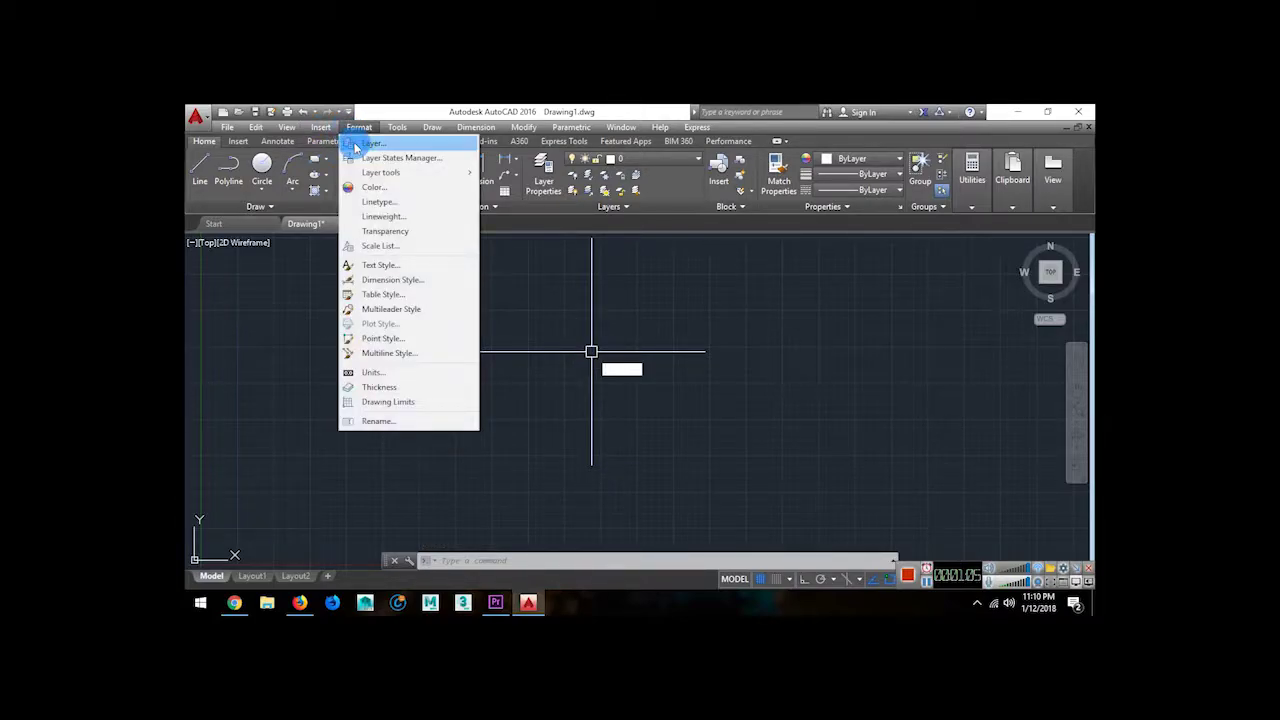
pyautogui.click(418, 279)
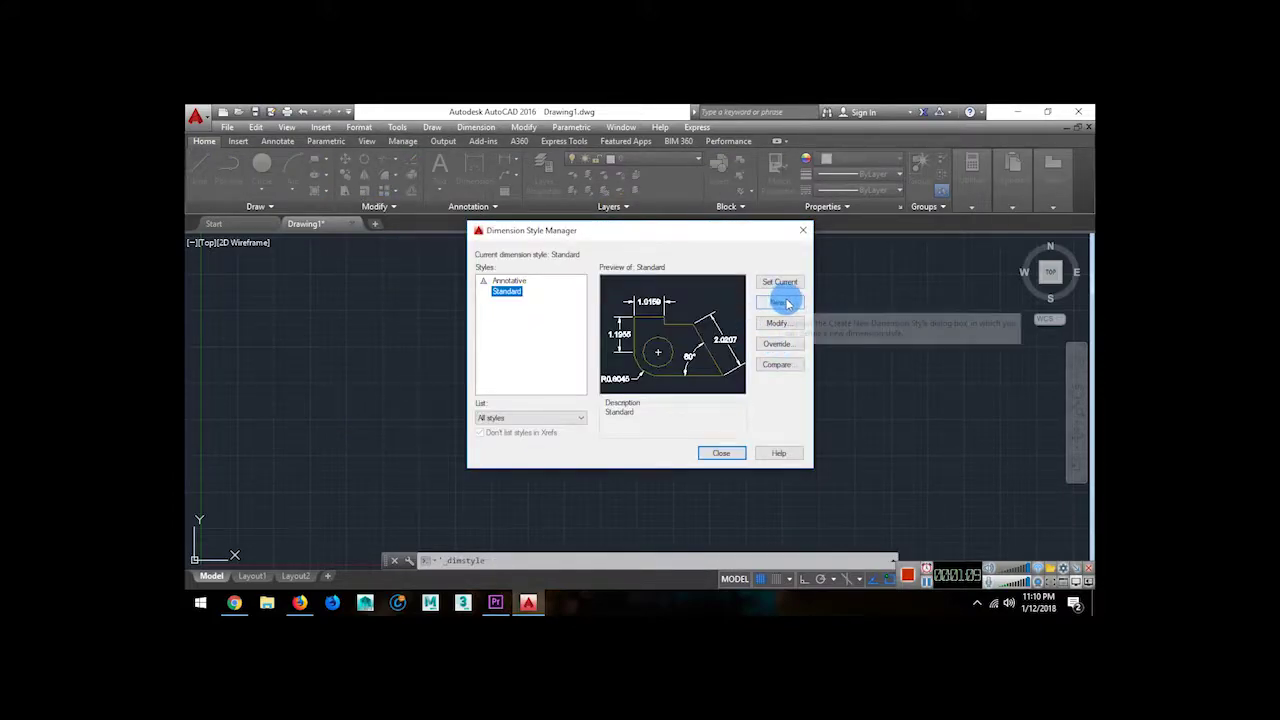
pyautogui.click(780, 323)
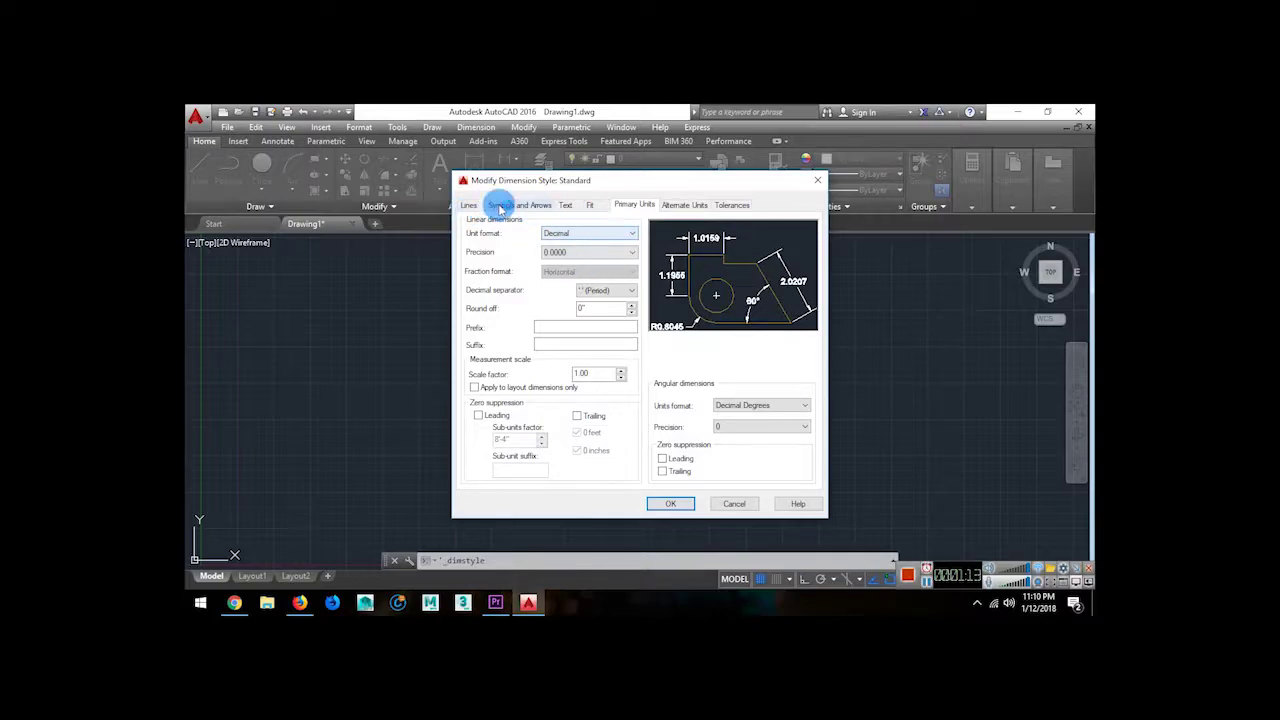
pyautogui.click(469, 205)
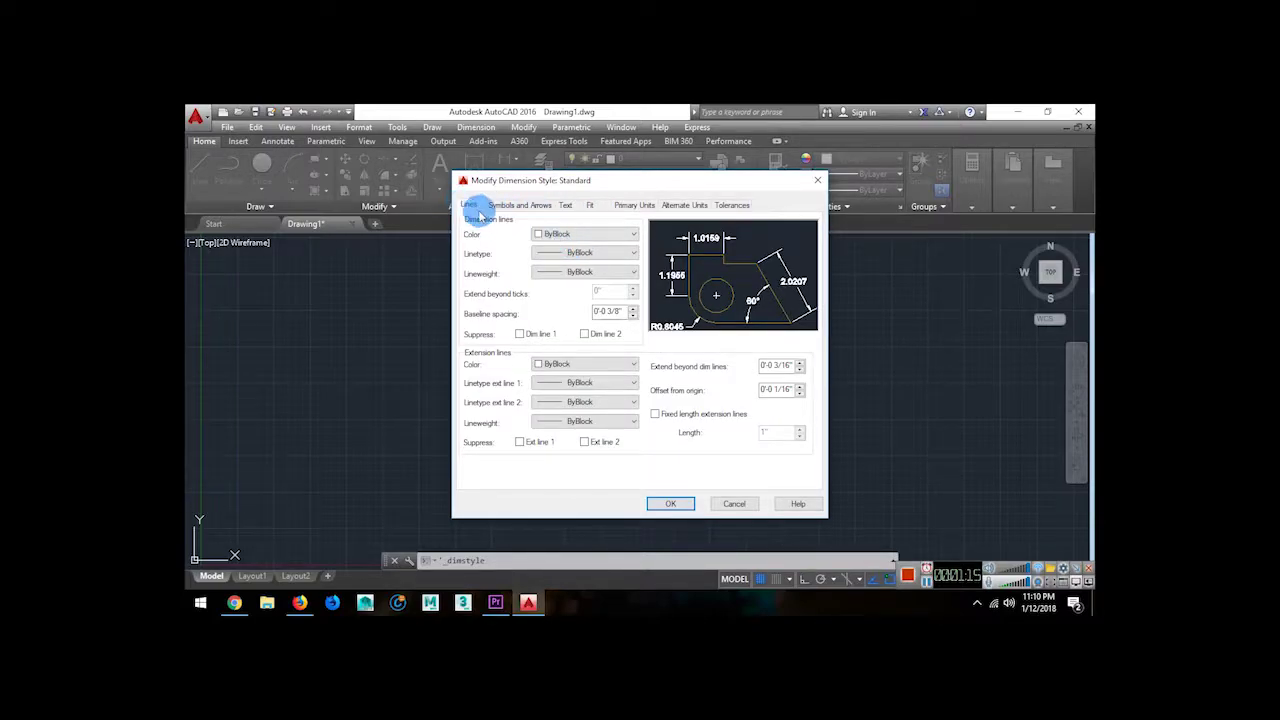
pyautogui.click(596, 236)
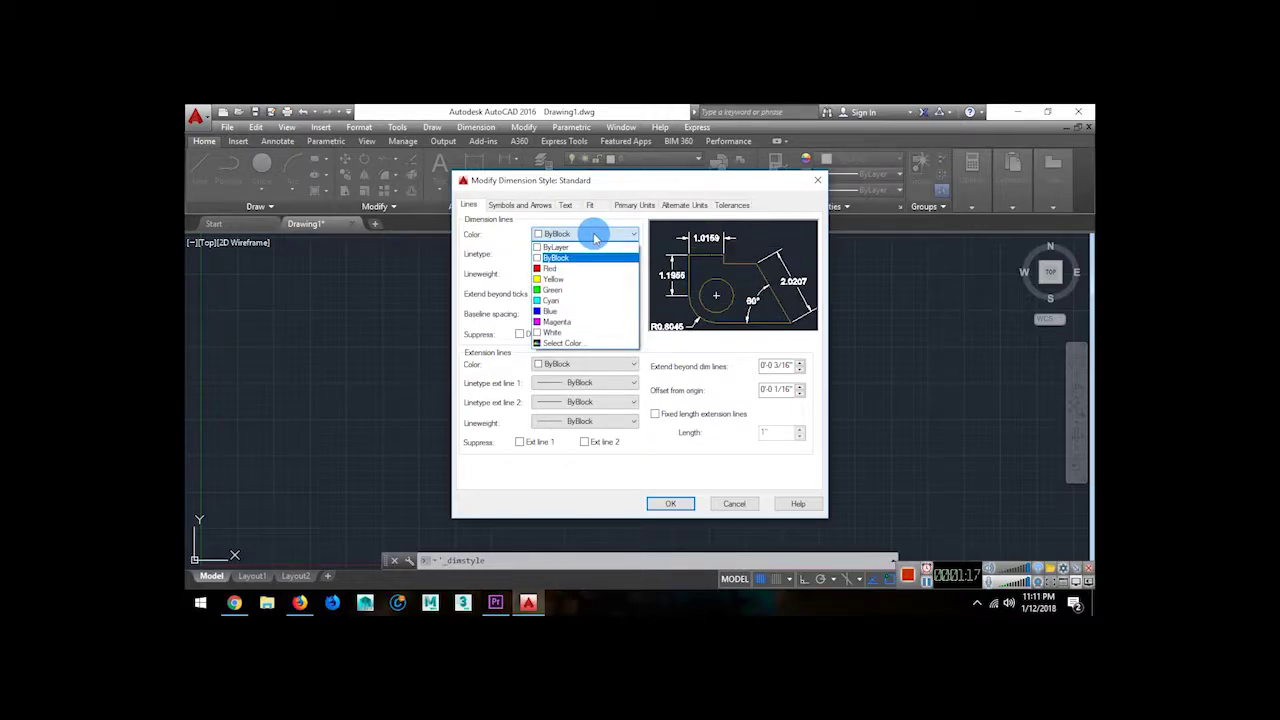
pyautogui.click(568, 249)
pyautogui.click(568, 251)
pyautogui.click(572, 264)
pyautogui.click(572, 272)
pyautogui.click(570, 286)
# Set extension line colour, both extension linetypes and lineweight to ByLayer
pyautogui.click(575, 364)
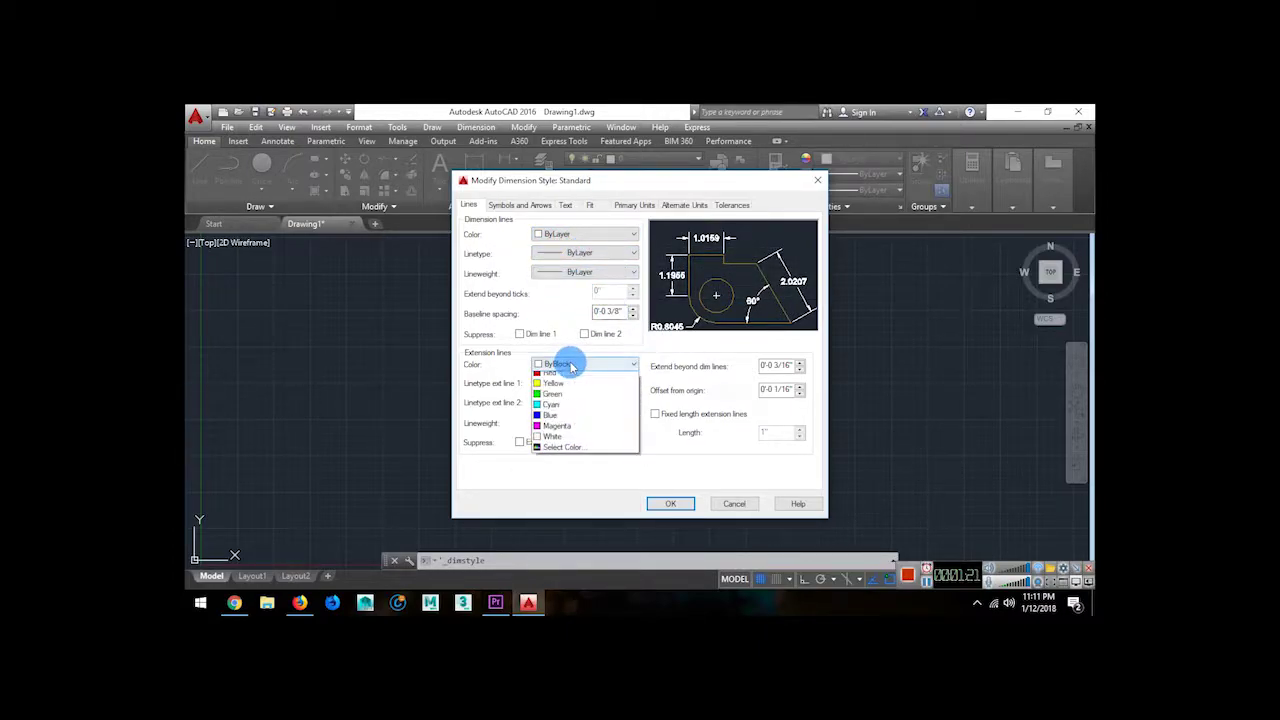
pyautogui.click(578, 378)
pyautogui.click(577, 384)
pyautogui.click(575, 396)
pyautogui.click(577, 401)
pyautogui.click(577, 416)
pyautogui.click(571, 421)
pyautogui.click(571, 127)
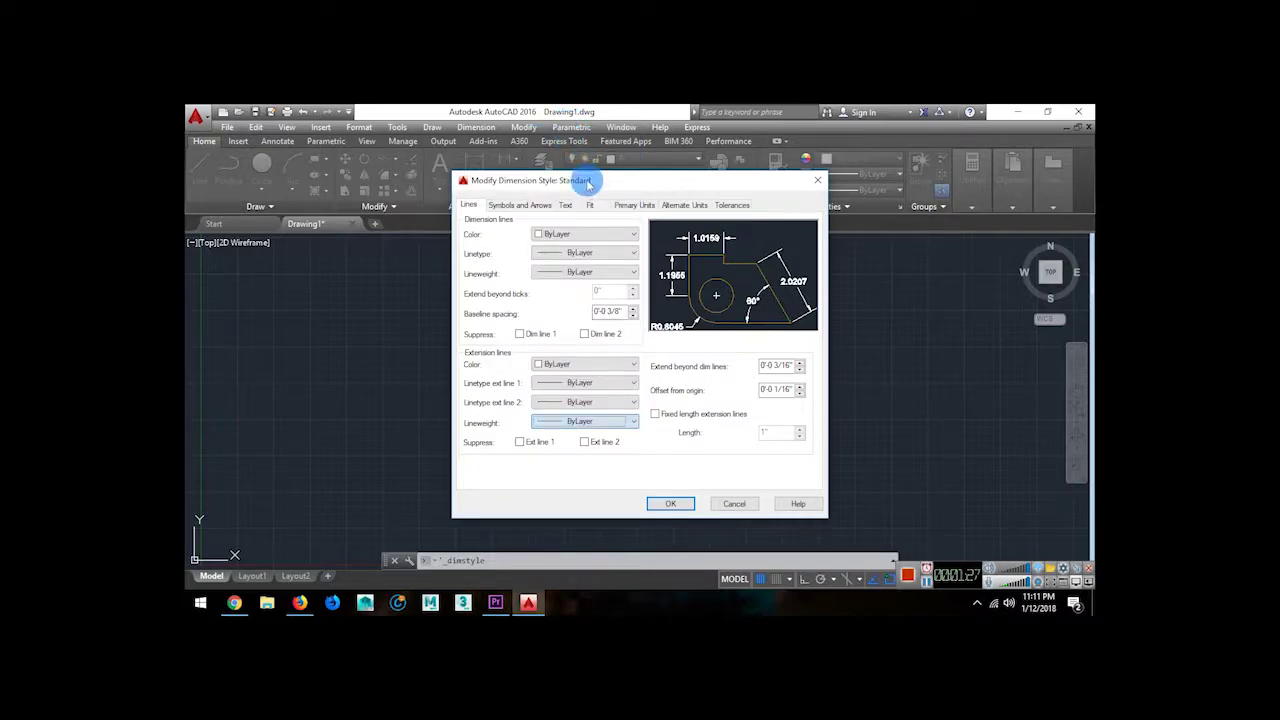
pyautogui.click(565, 204)
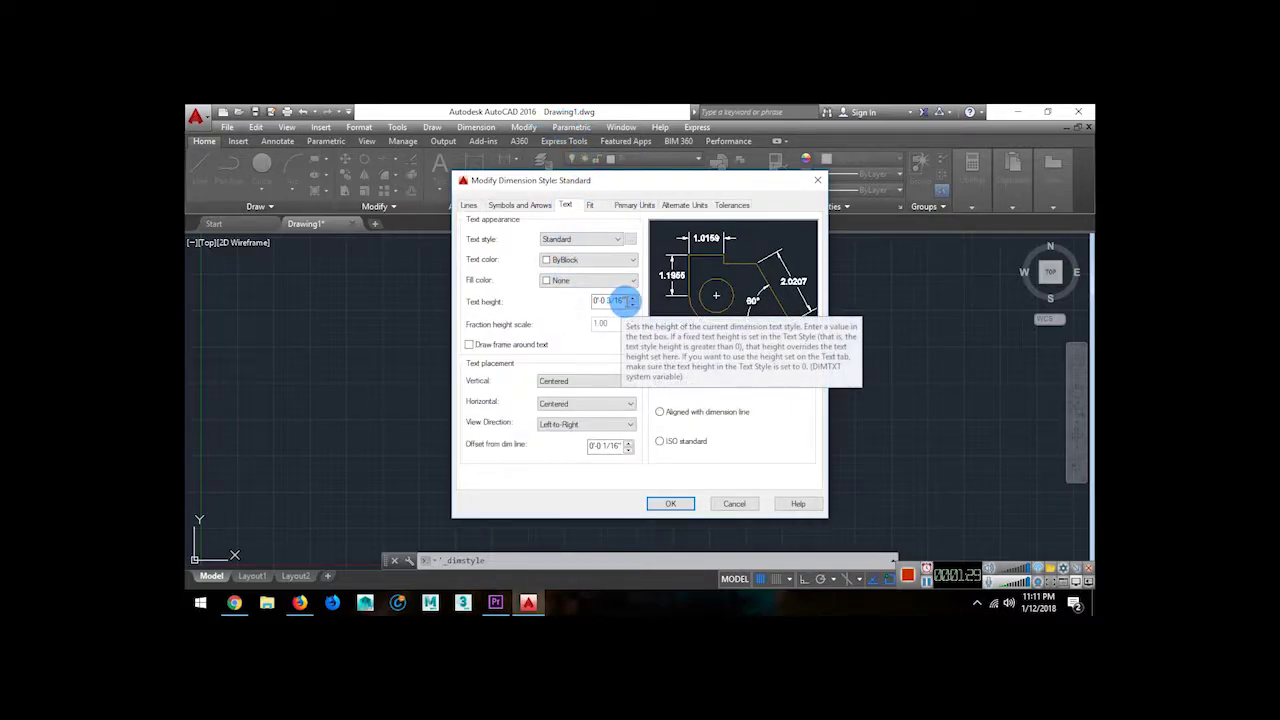
# Set dimension text height to 8" and align the text with the dimension line
pyautogui.moveTo(625, 301); pyautogui.dragTo(565, 302)
pyautogui.write('8')
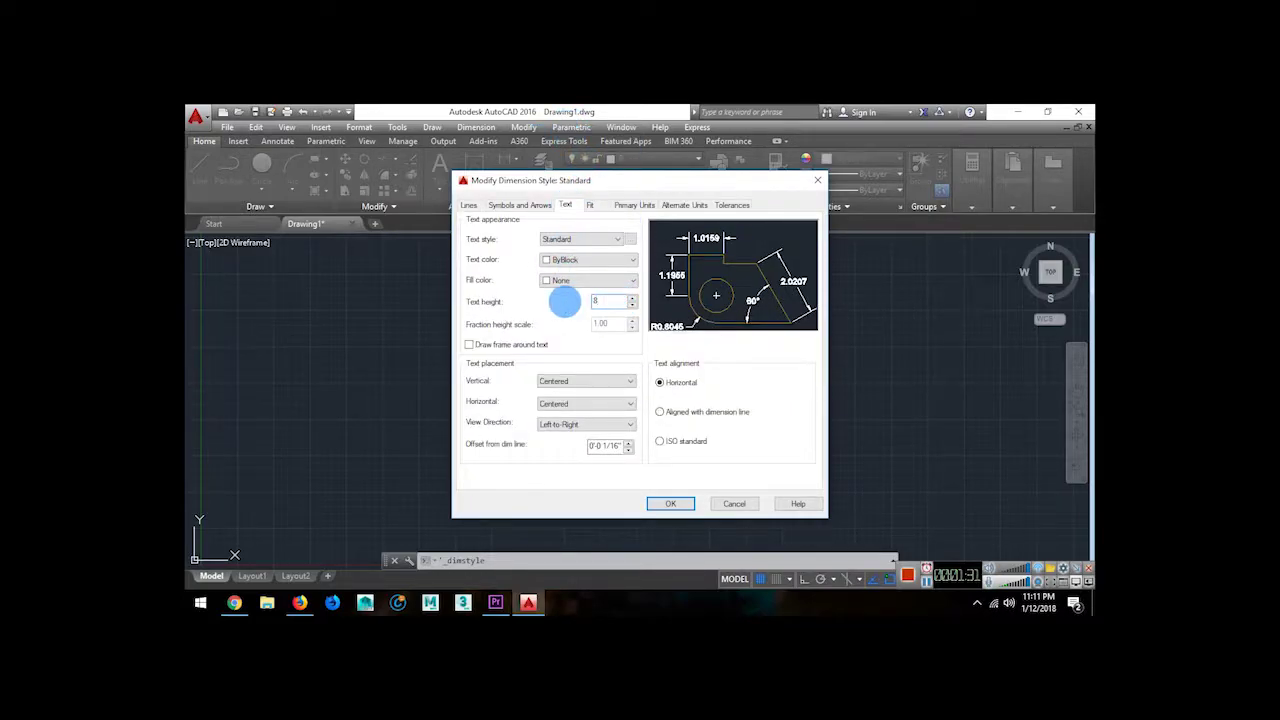
pyautogui.write('"')
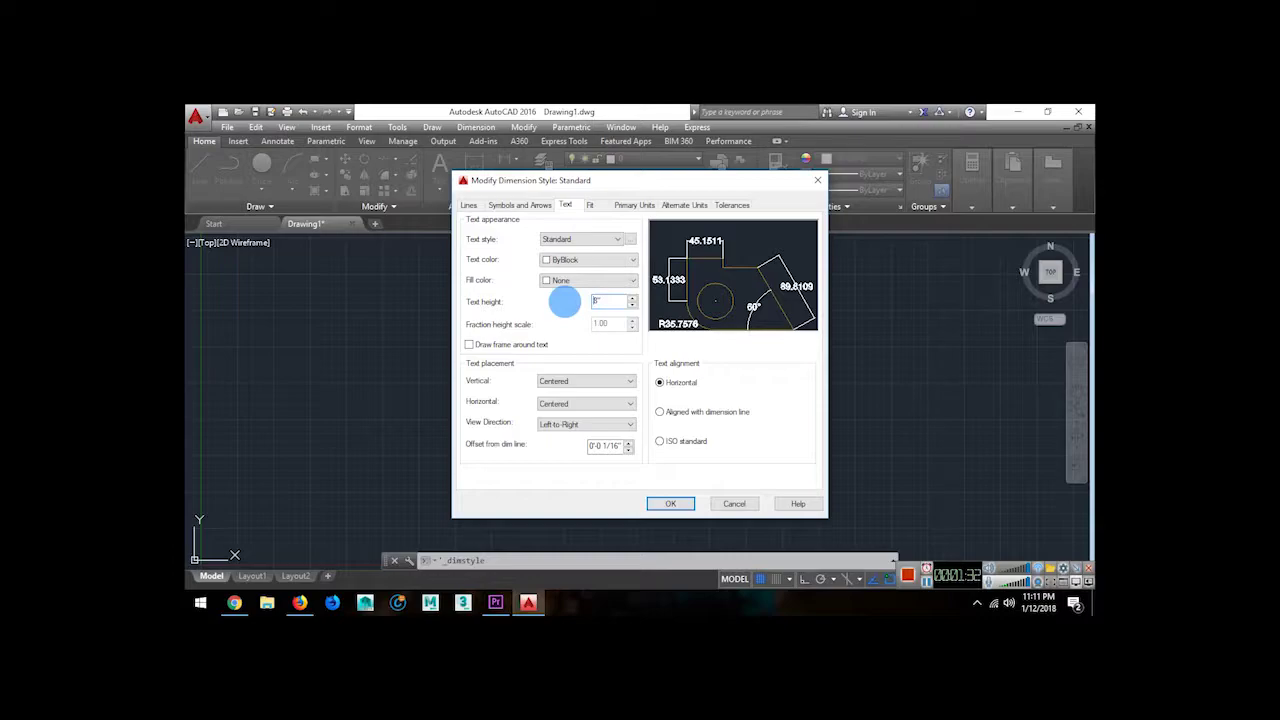
pyautogui.click(661, 413)
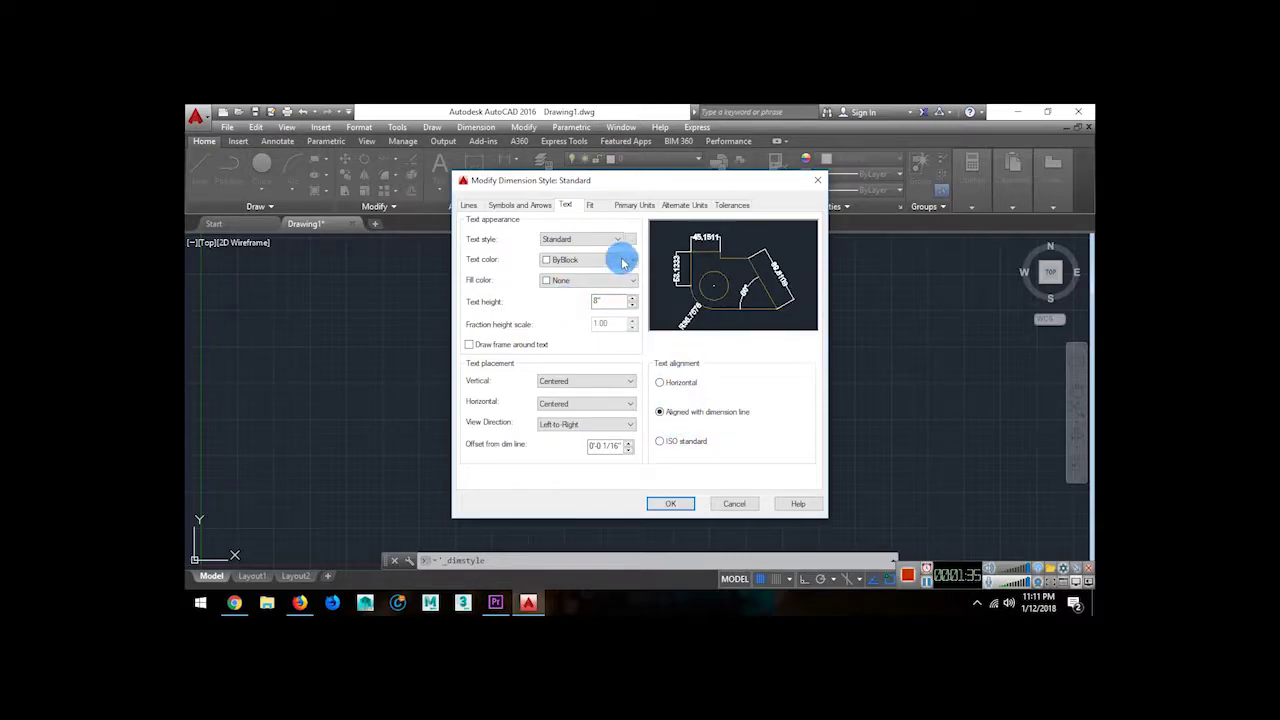
pyautogui.click(641, 205)
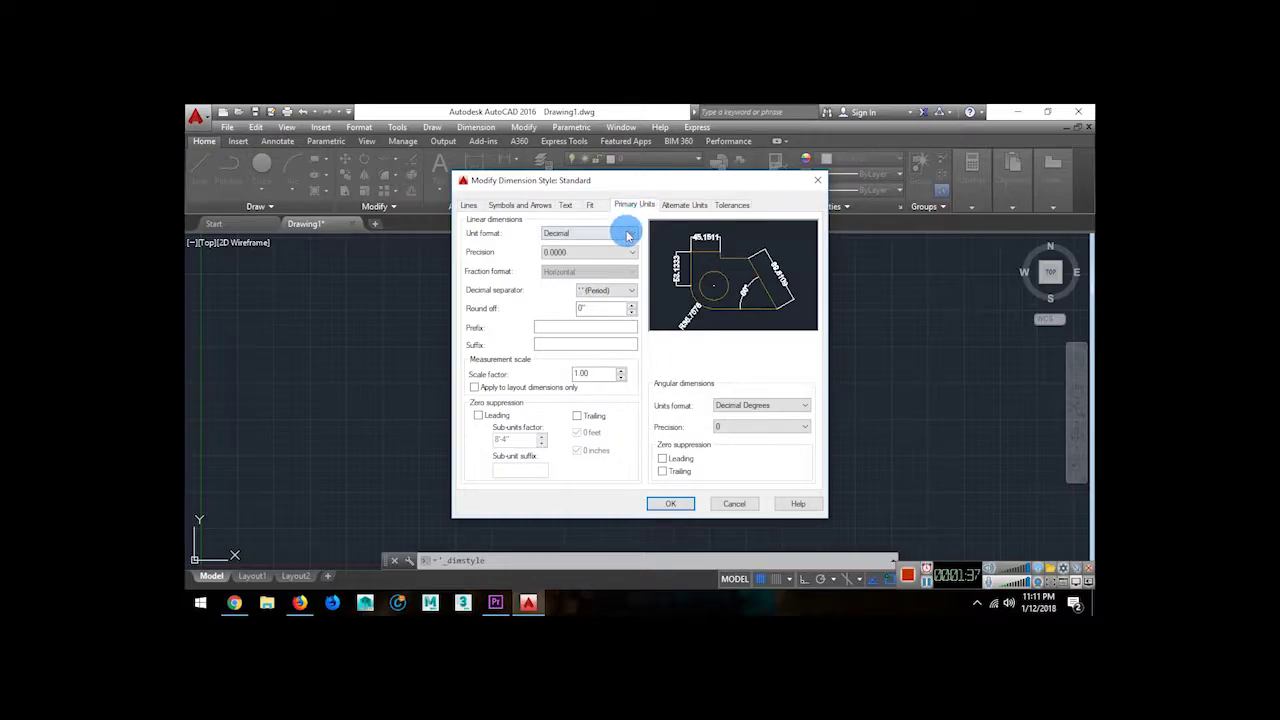
pyautogui.click(588, 233)
# Set Standard's primary units to Architectural at 0'-0 1/4" precision and make Standard current
pyautogui.click(565, 251)
pyautogui.press('Down')
pyautogui.press('Down')
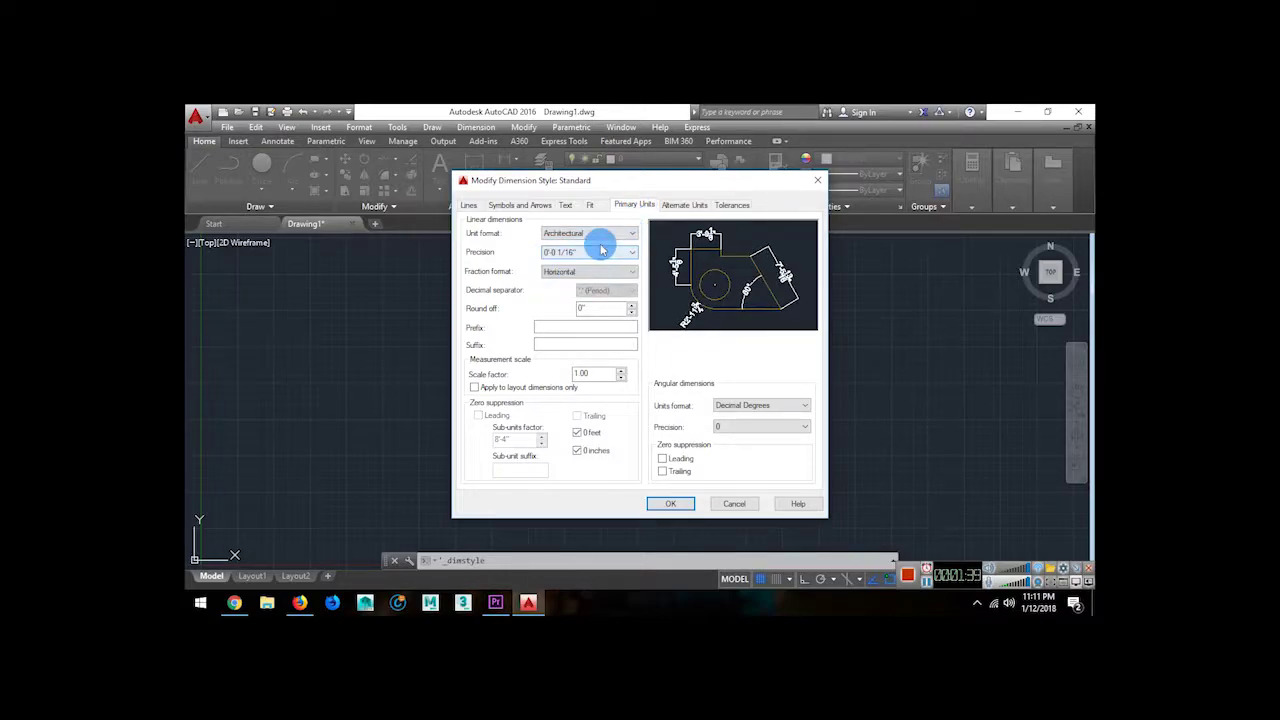
pyautogui.click(600, 252)
pyautogui.click(568, 283)
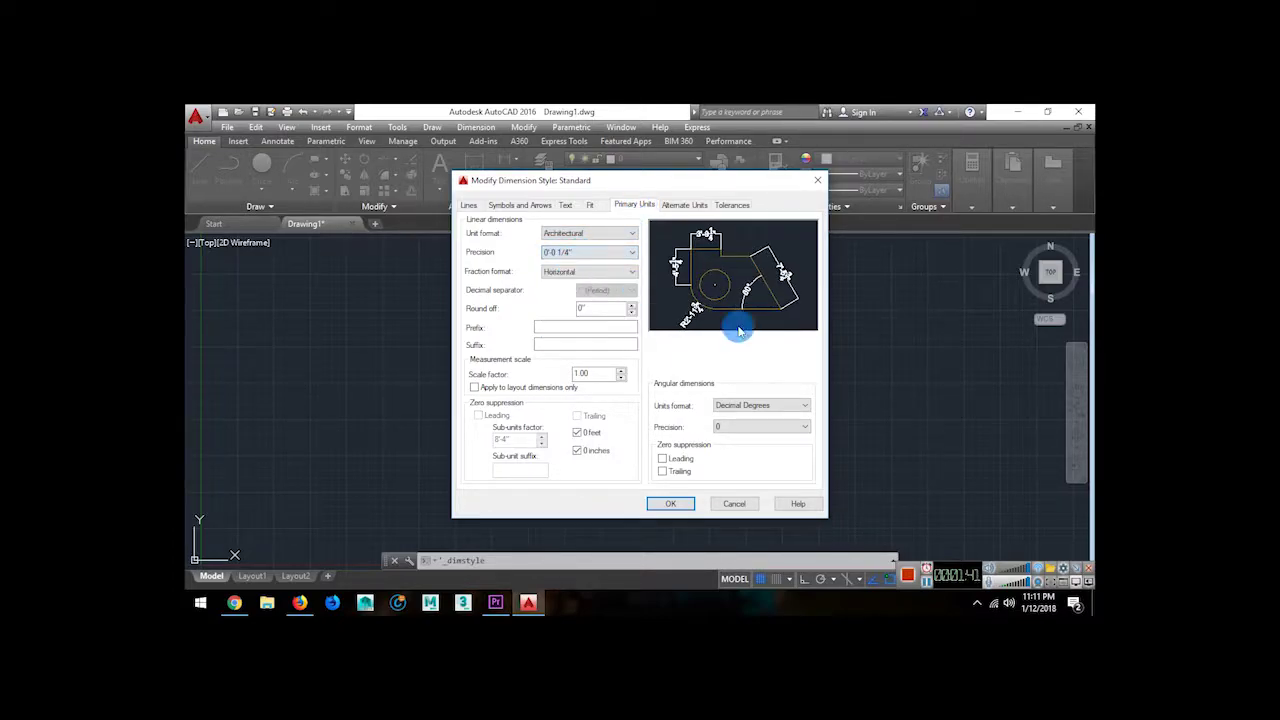
pyautogui.click(672, 504)
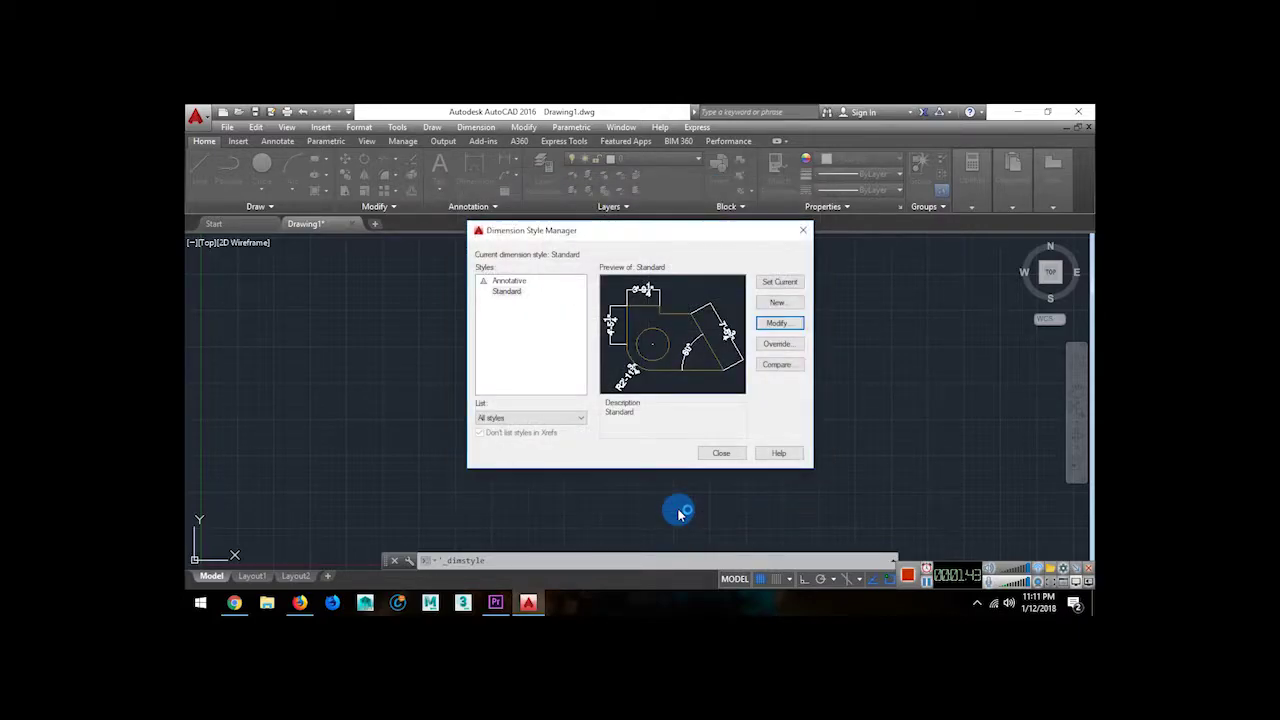
pyautogui.click(786, 286)
pyautogui.click(719, 452)
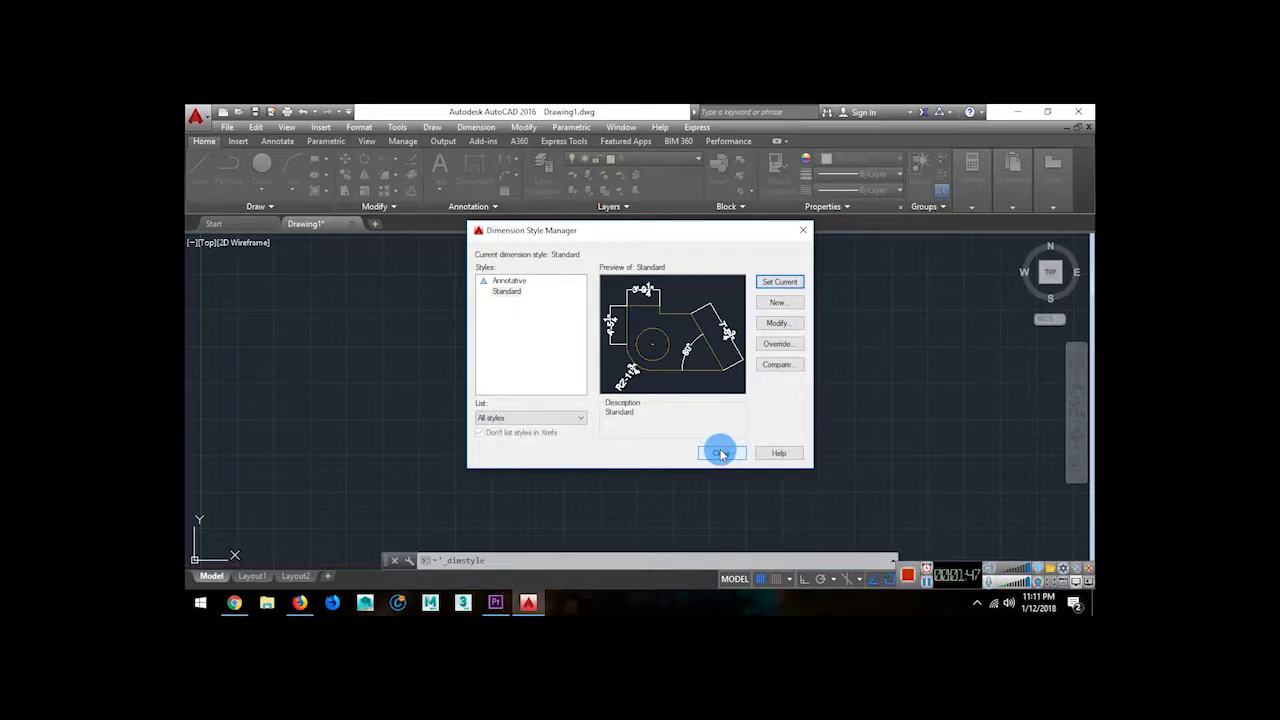
# Set the drawing limits from 0,0 to 50,50 with Format > Drawing Limits
pyautogui.click(320, 127)
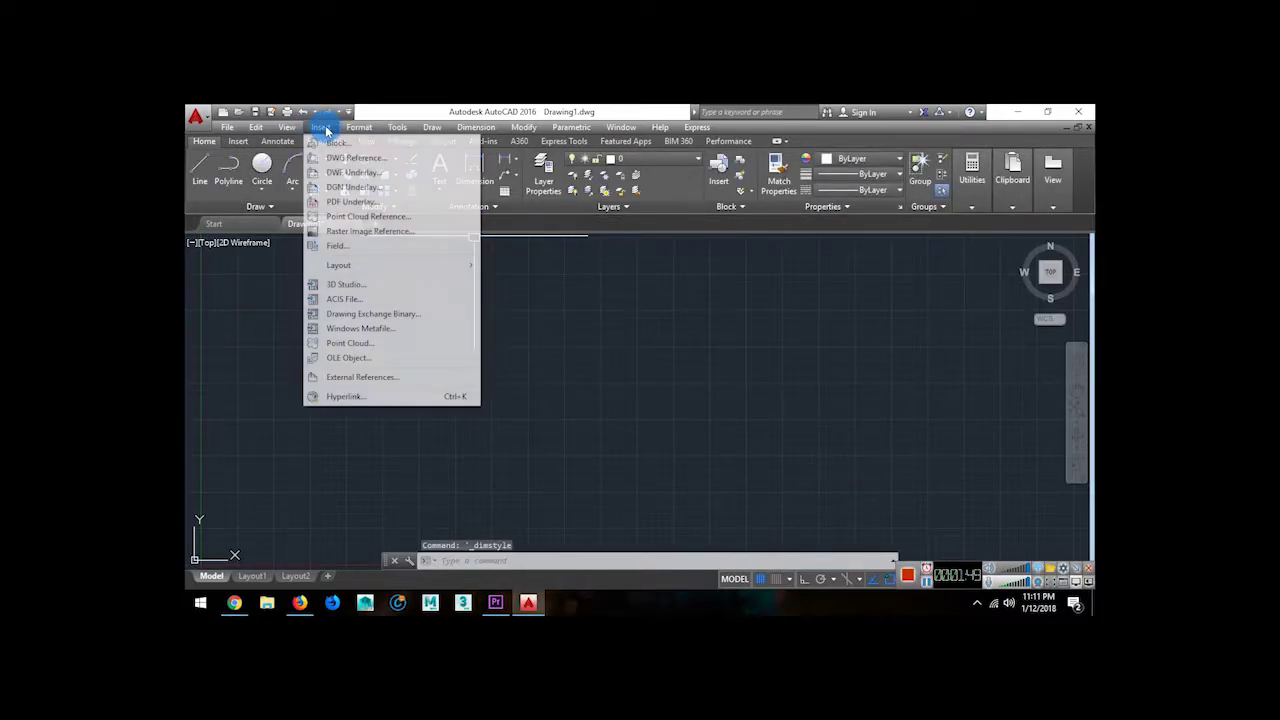
pyautogui.moveTo(359, 130)
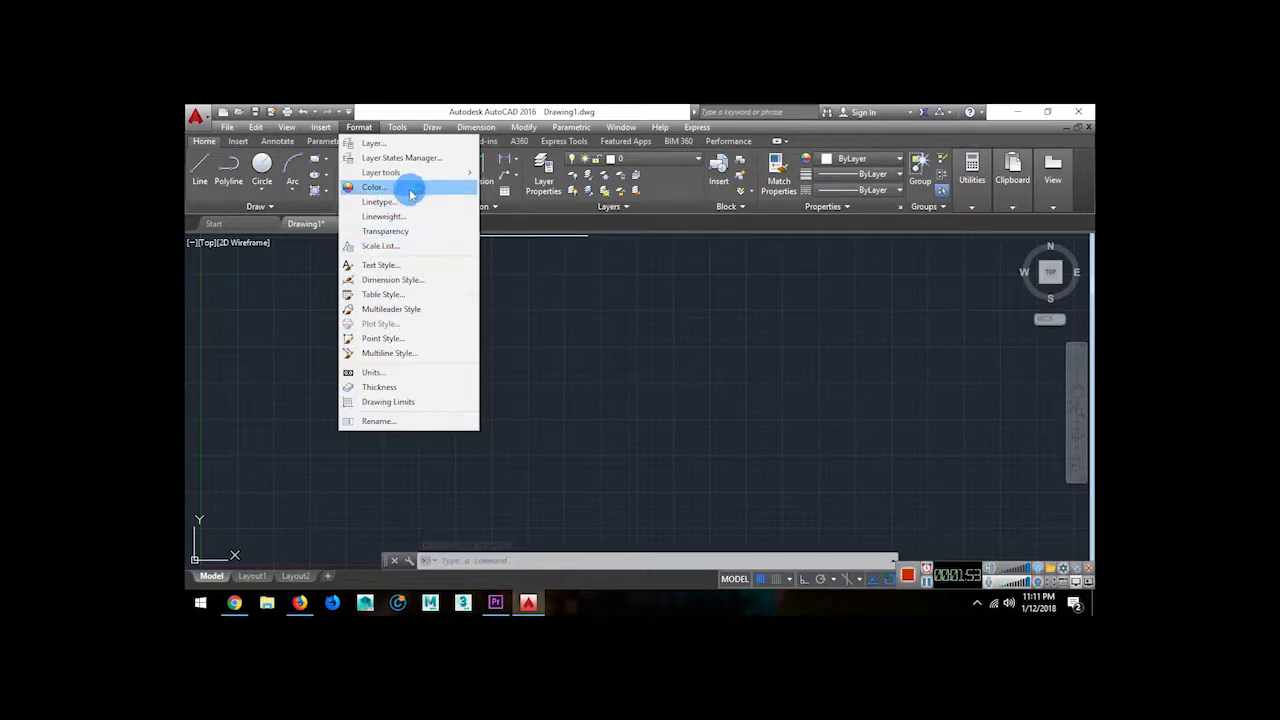
pyautogui.click(386, 401)
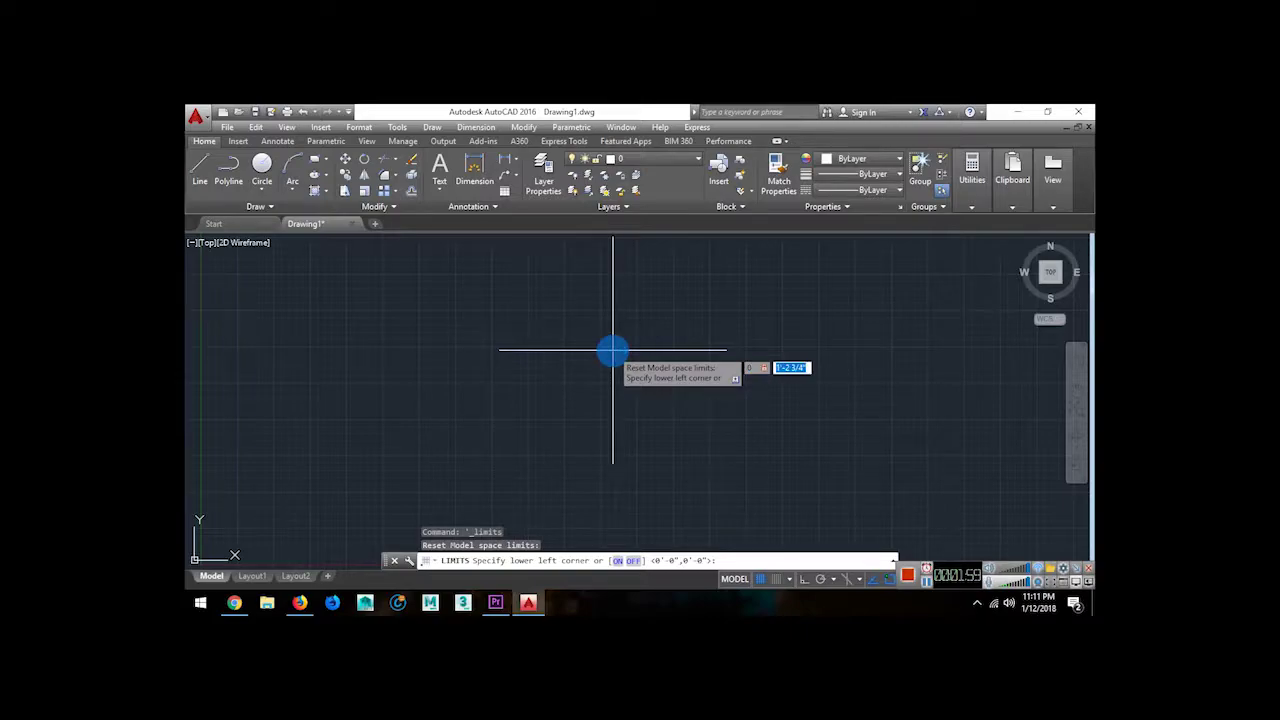
pyautogui.press('Return')
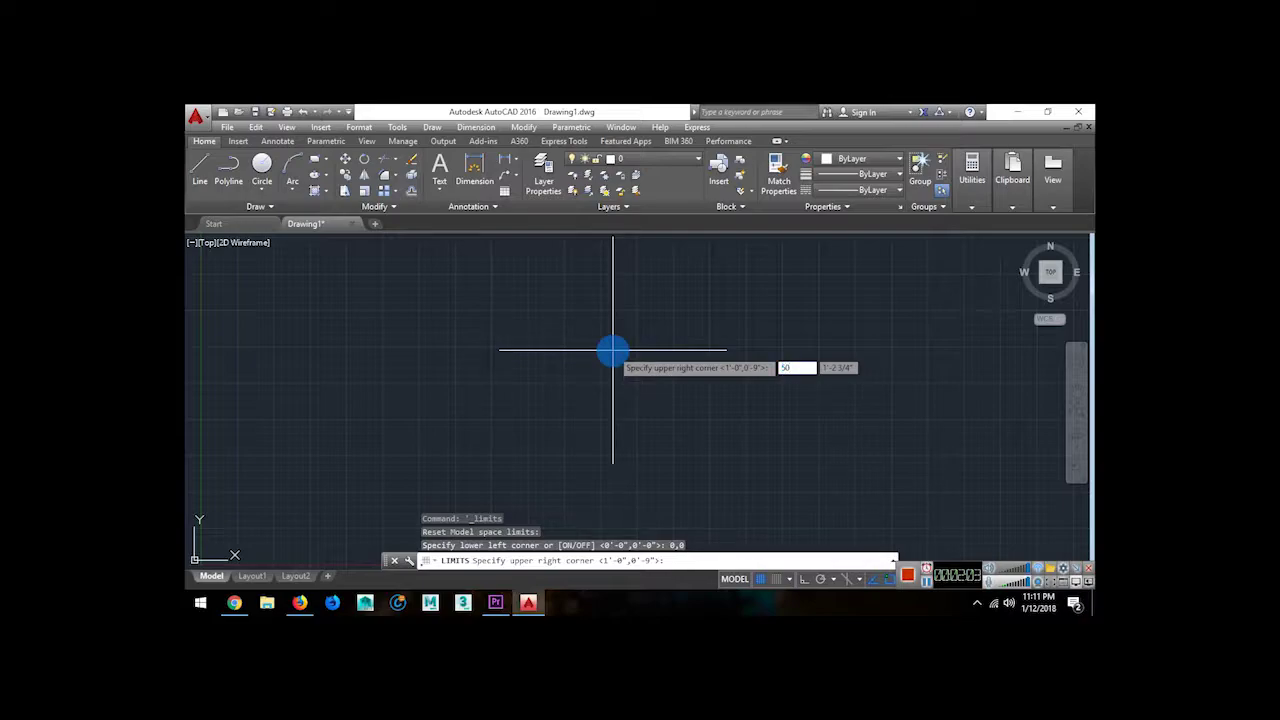
pyautogui.write('50,50')
pyautogui.press('Return')
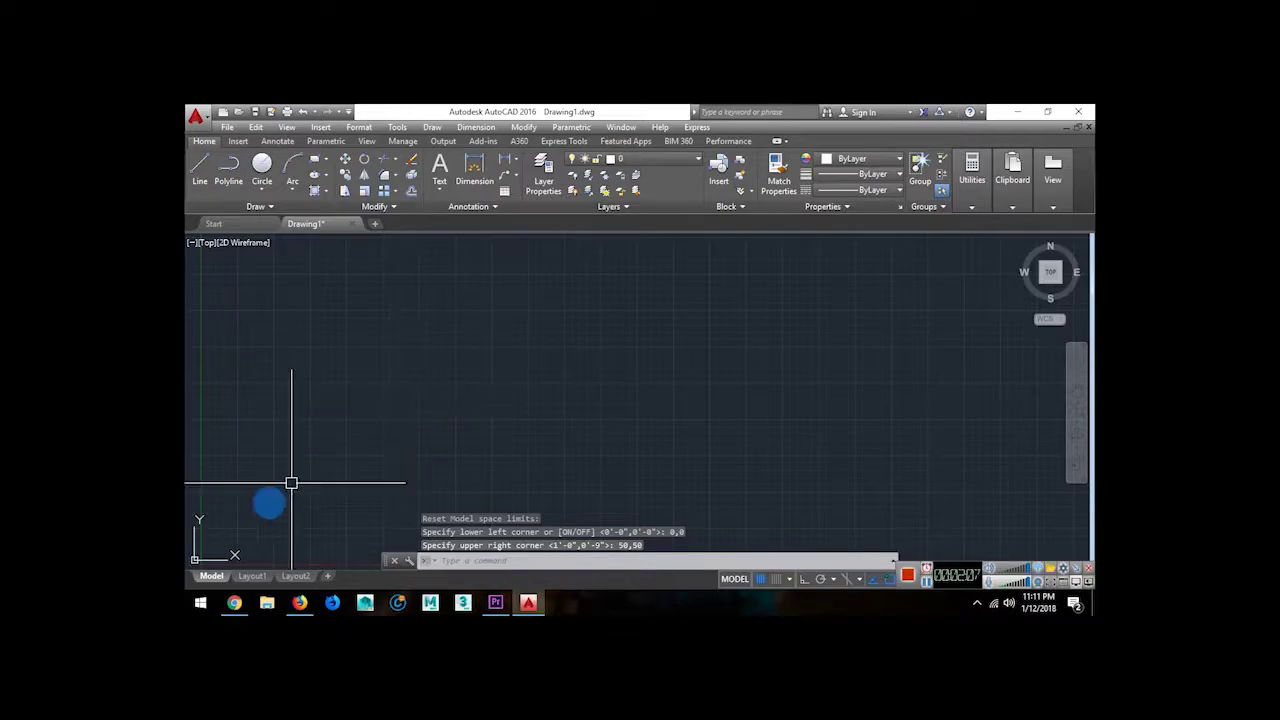
pyautogui.moveTo(369, 514); pyautogui.dragTo(560, 380, button='middle')
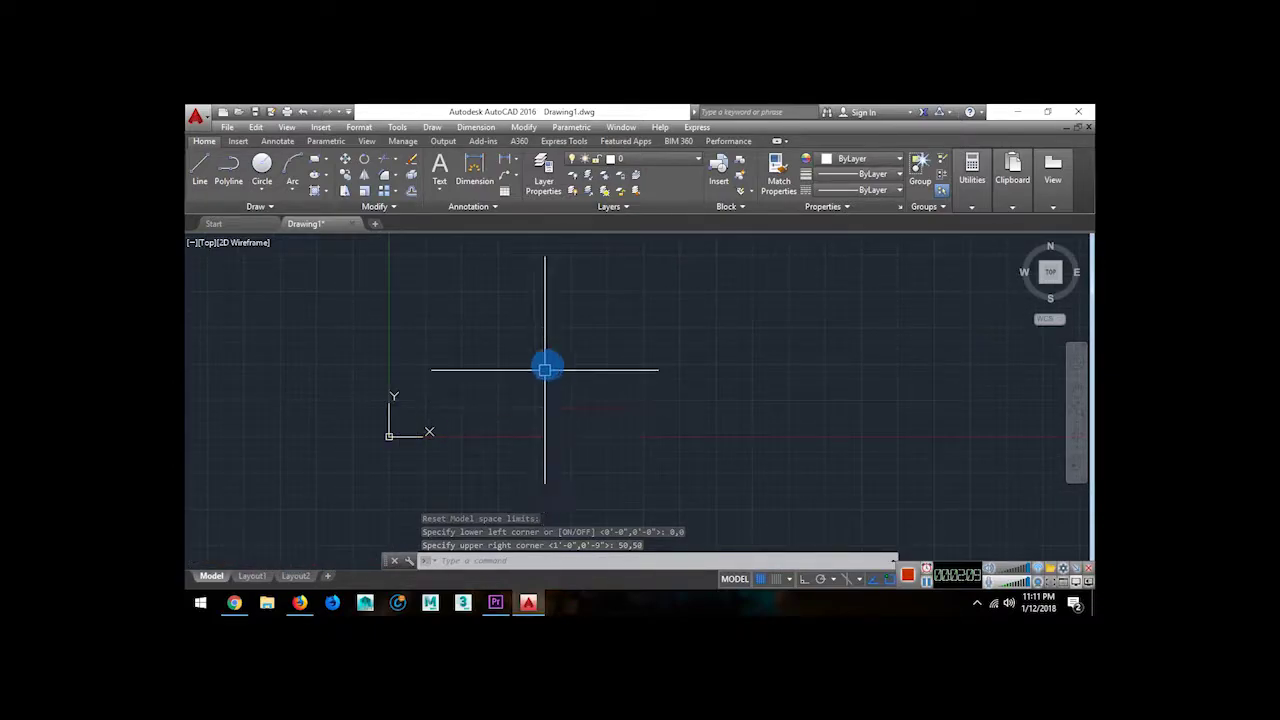
pyautogui.moveTo(585, 334); pyautogui.dragTo(467, 380, button='middle')
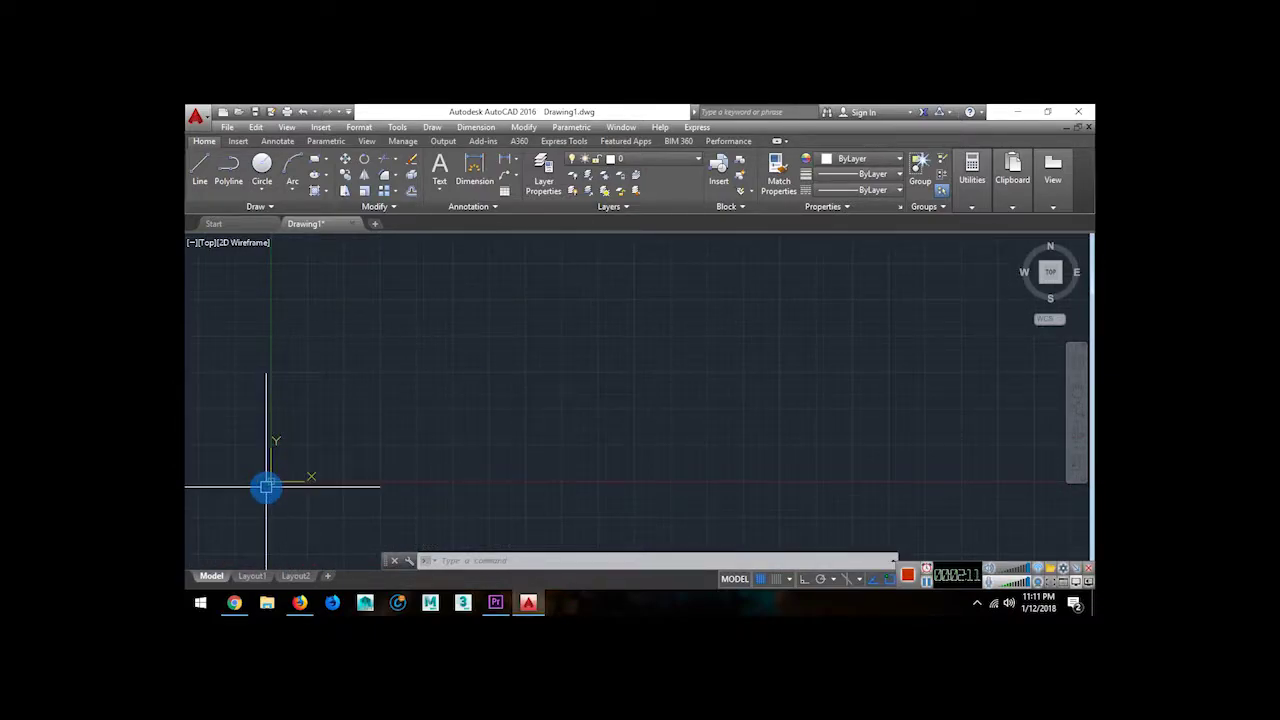
pyautogui.click(524, 401)
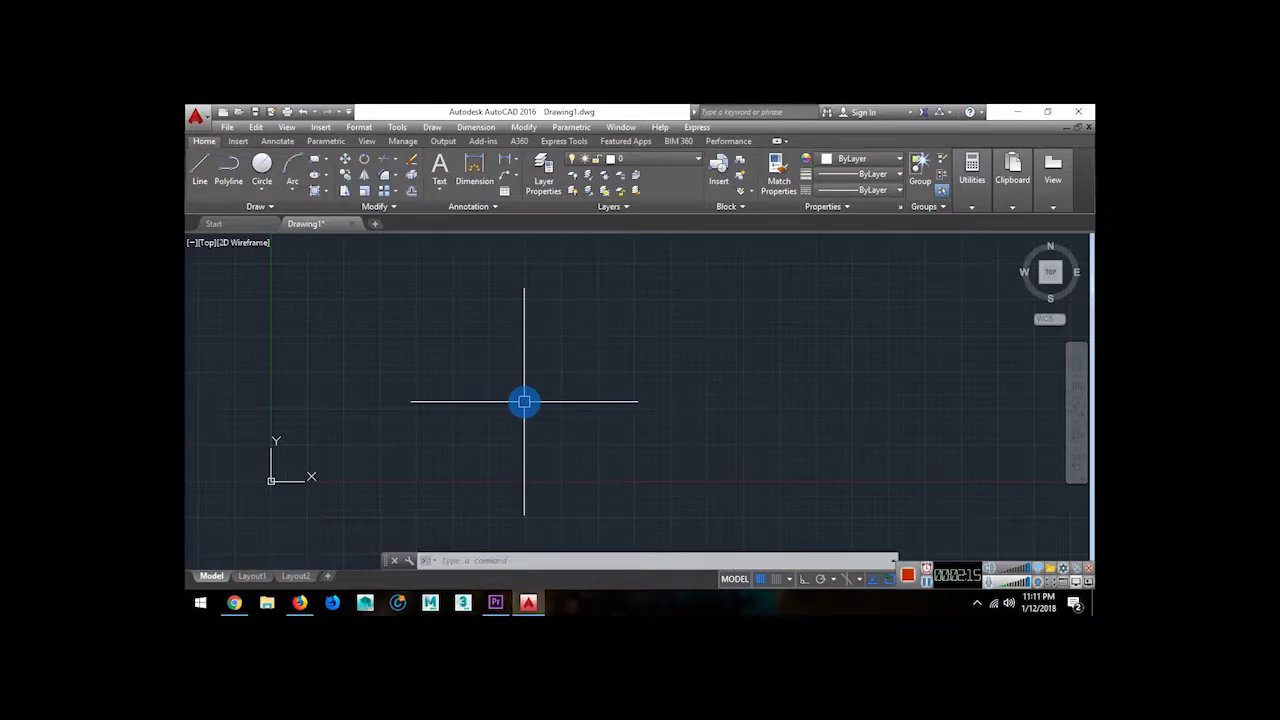
# Set the UCS icon to Noorigin with UCSICON and switch the grid off
pyautogui.write('ucs')
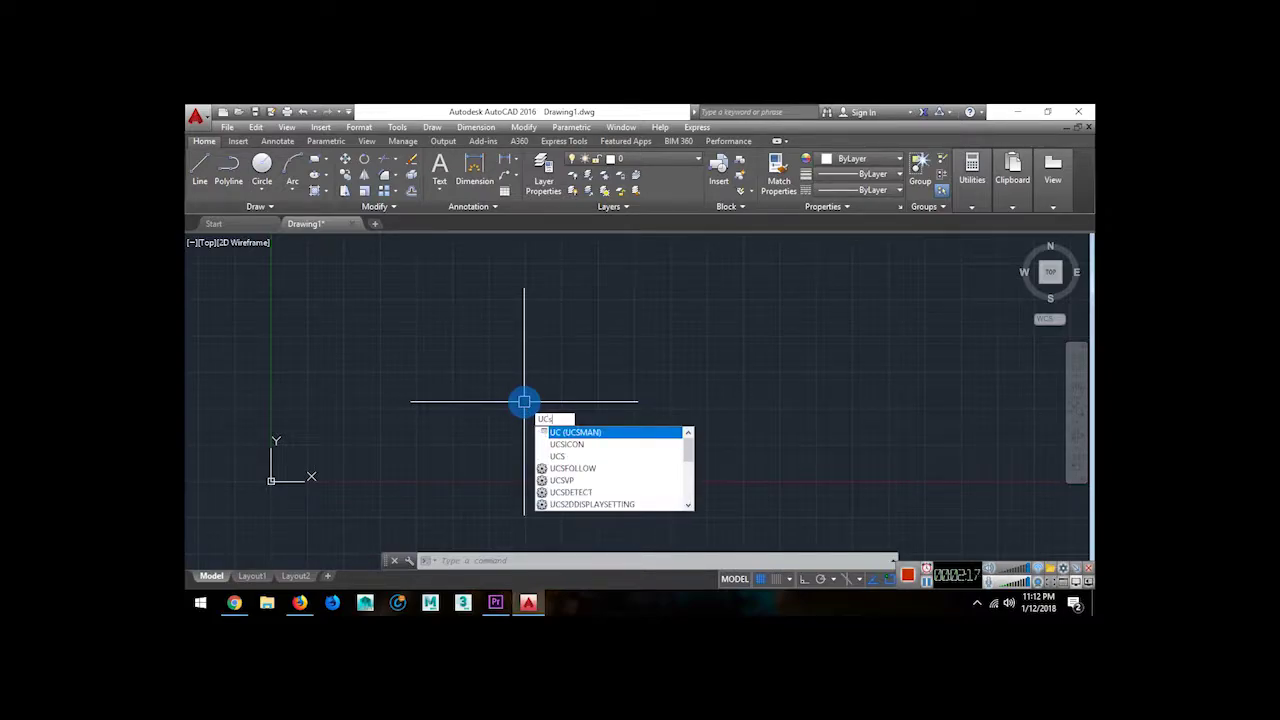
pyautogui.write('i')
pyautogui.press('Return')
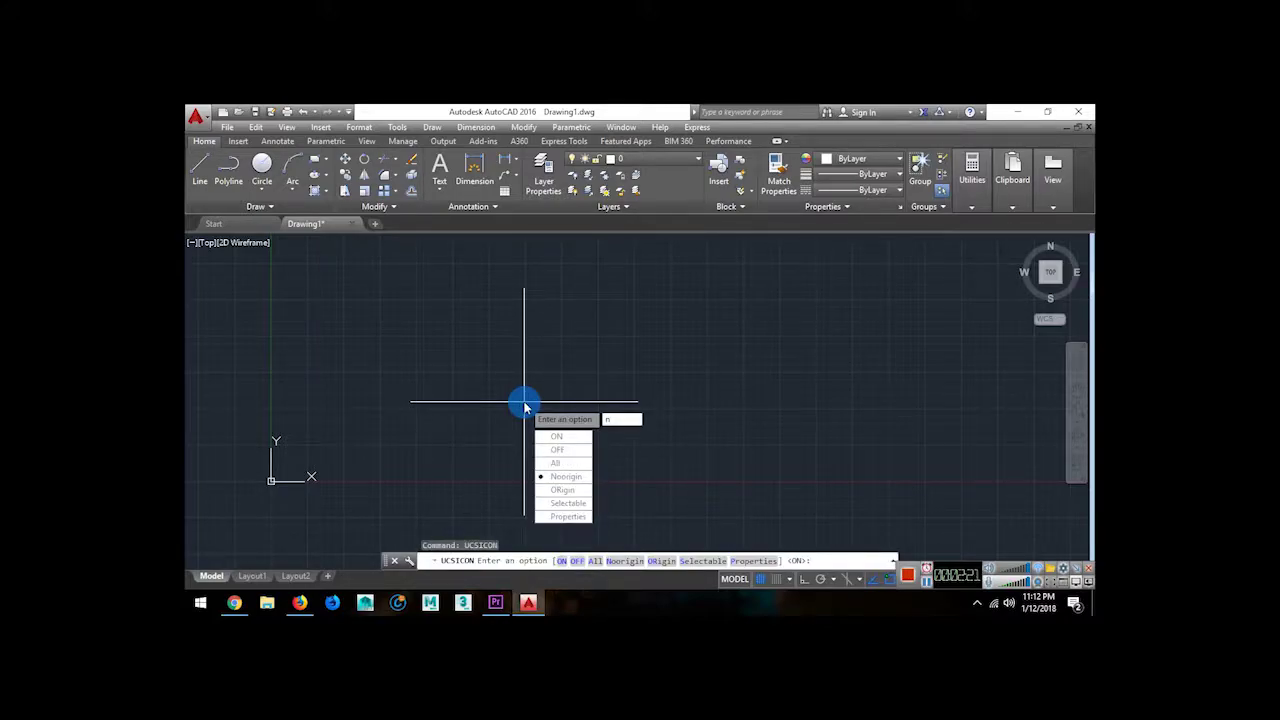
pyautogui.write('n')
pyautogui.press('Return')
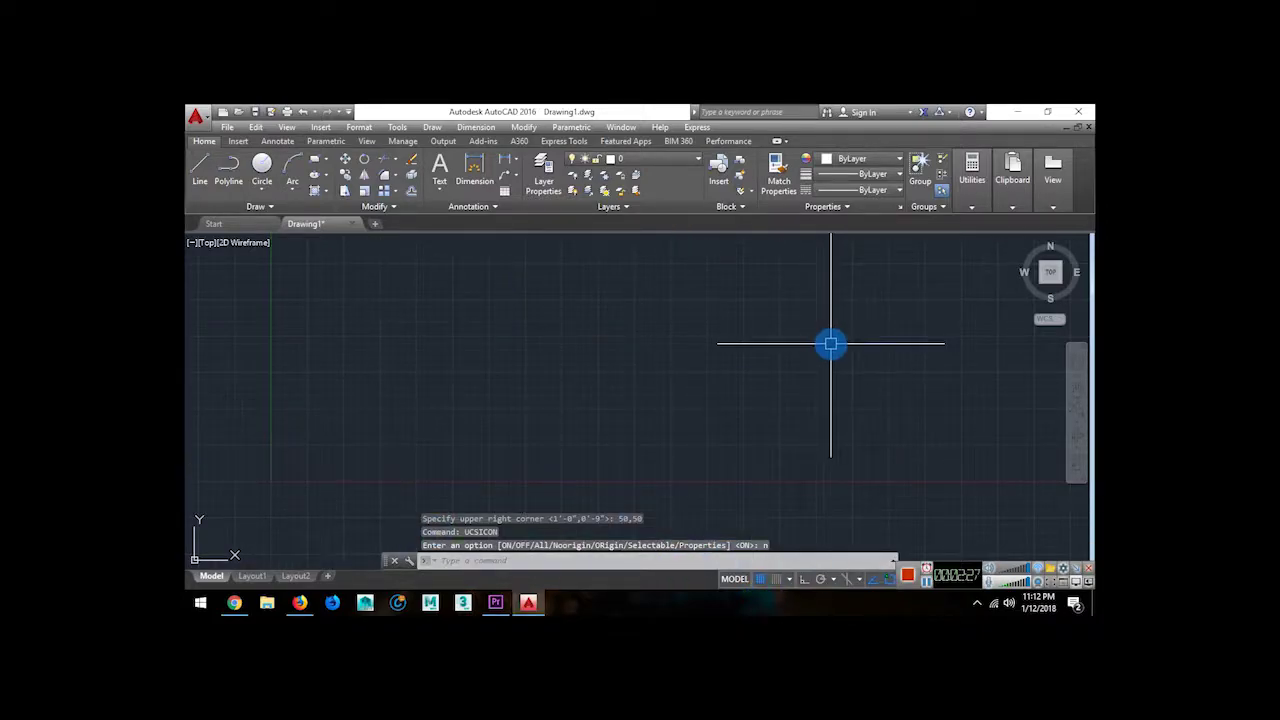
pyautogui.click(765, 579)
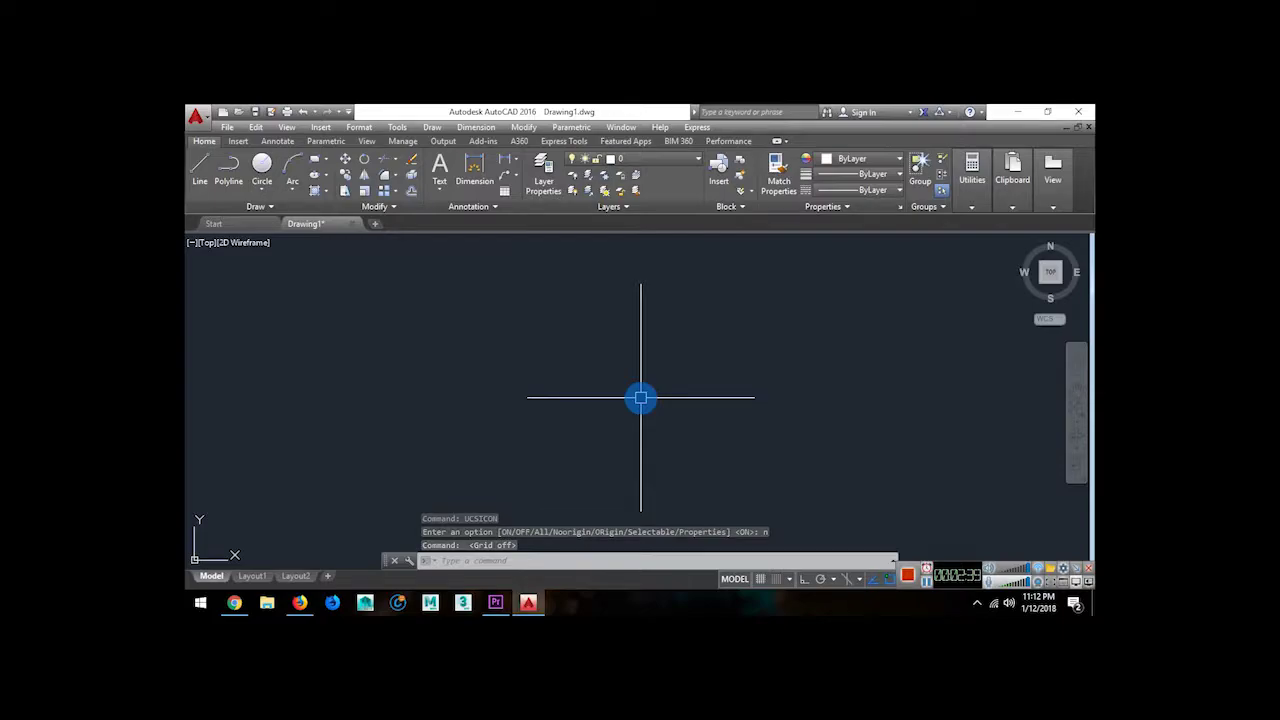
# Enable all object snaps except Quadrant, Intersection, Parallel and Apparent intersection
pyautogui.write('OS')
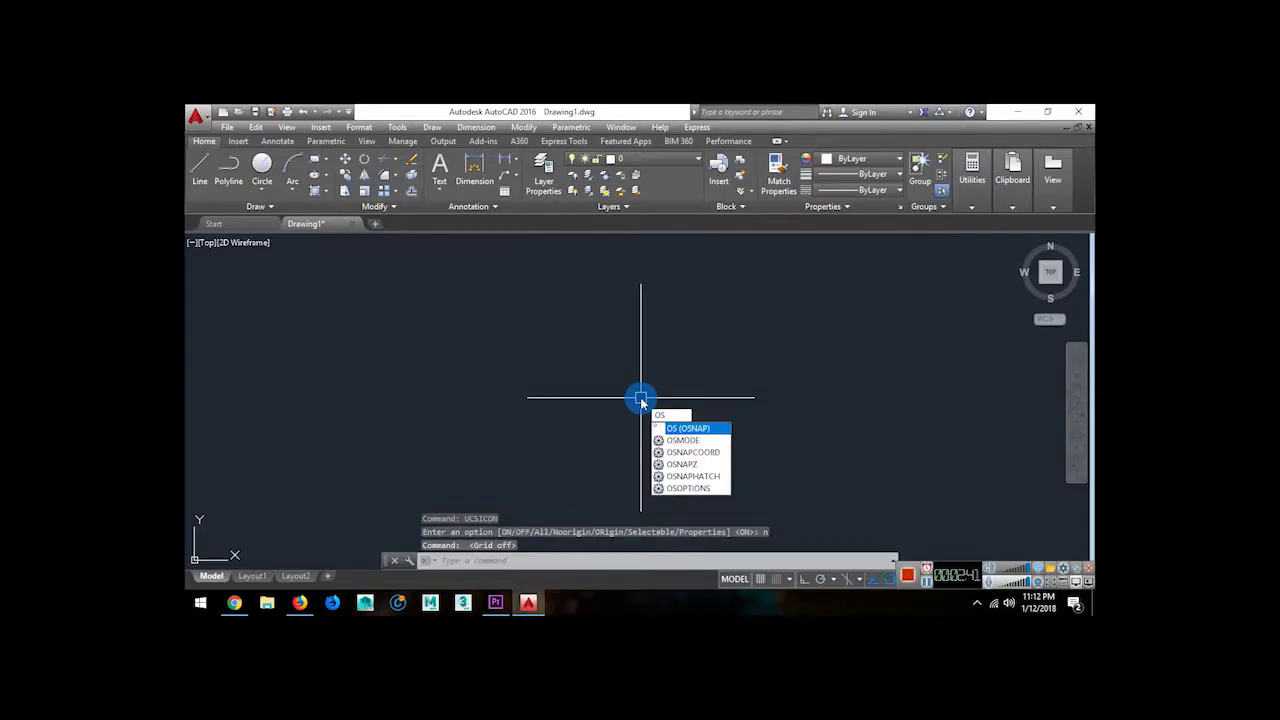
pyautogui.press('Return')
pyautogui.click(745, 275)
pyautogui.click(530, 368)
pyautogui.click(531, 387)
pyautogui.click(648, 385)
pyautogui.click(648, 368)
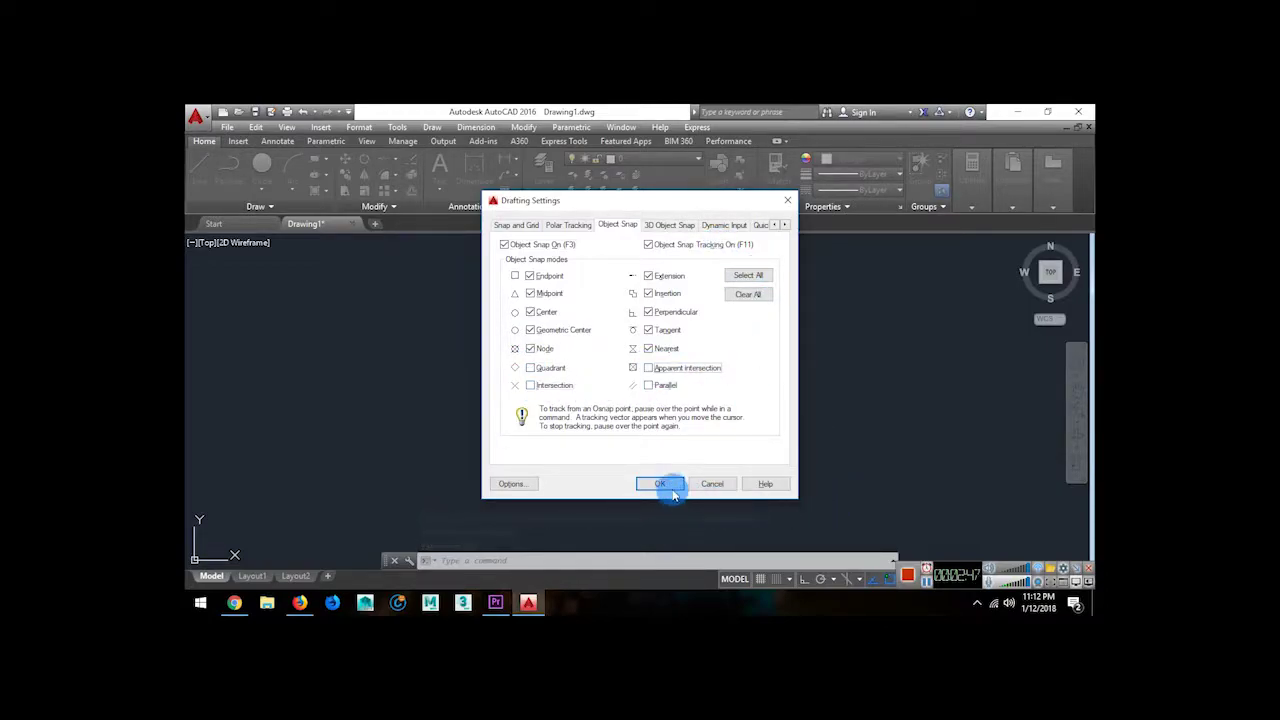
pyautogui.click(672, 488)
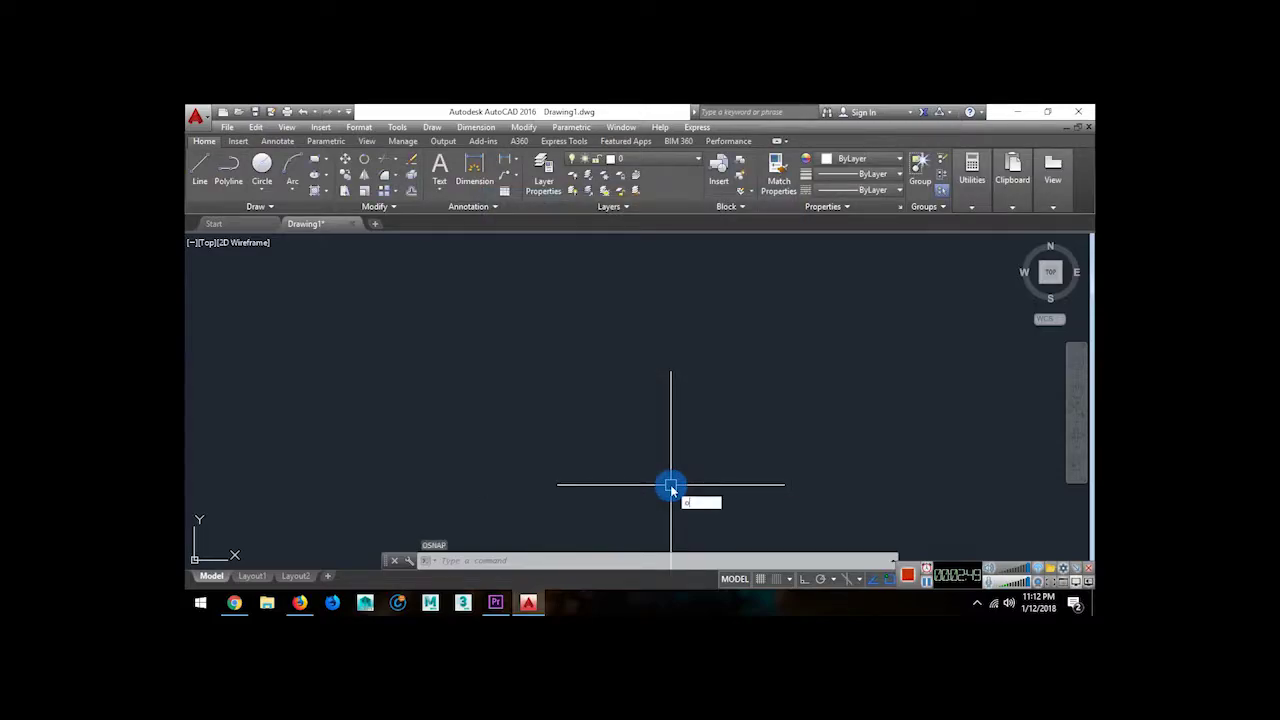
# In Options (OP), enlarge the pickbox and grip sizes on the Selection tab
pyautogui.write('op')
pyautogui.press('Return')
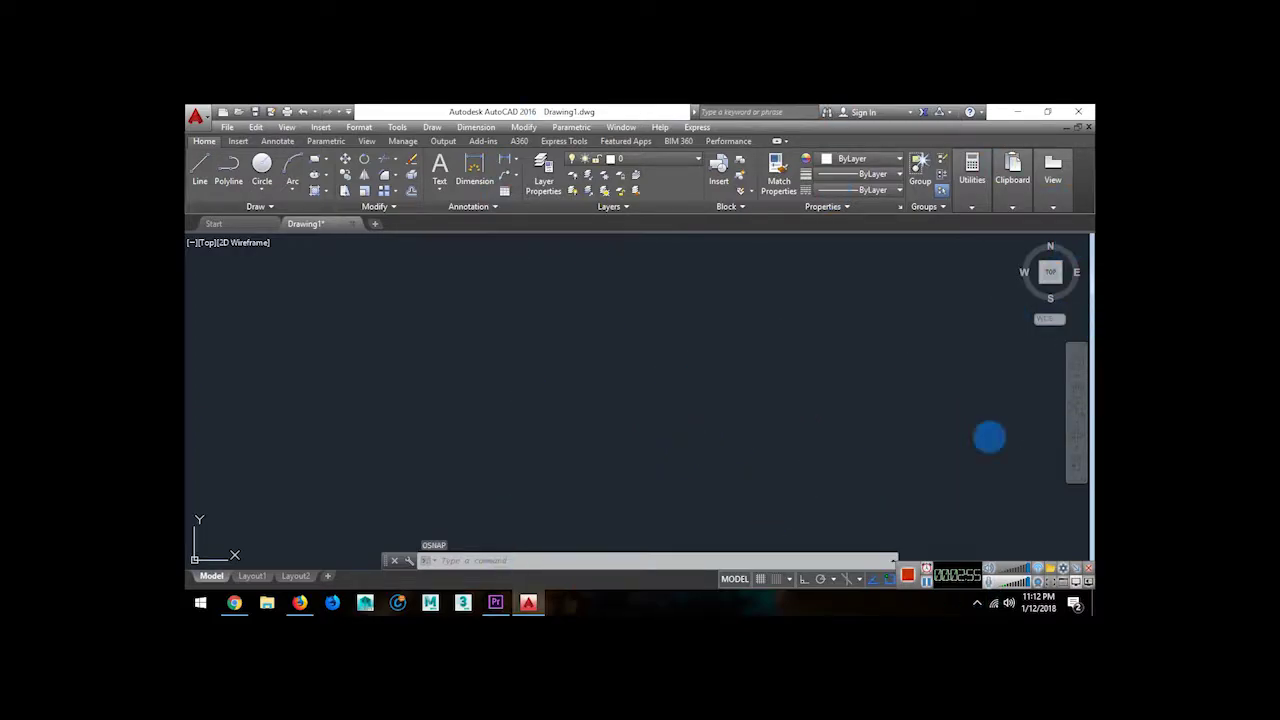
pyautogui.click(730, 197)
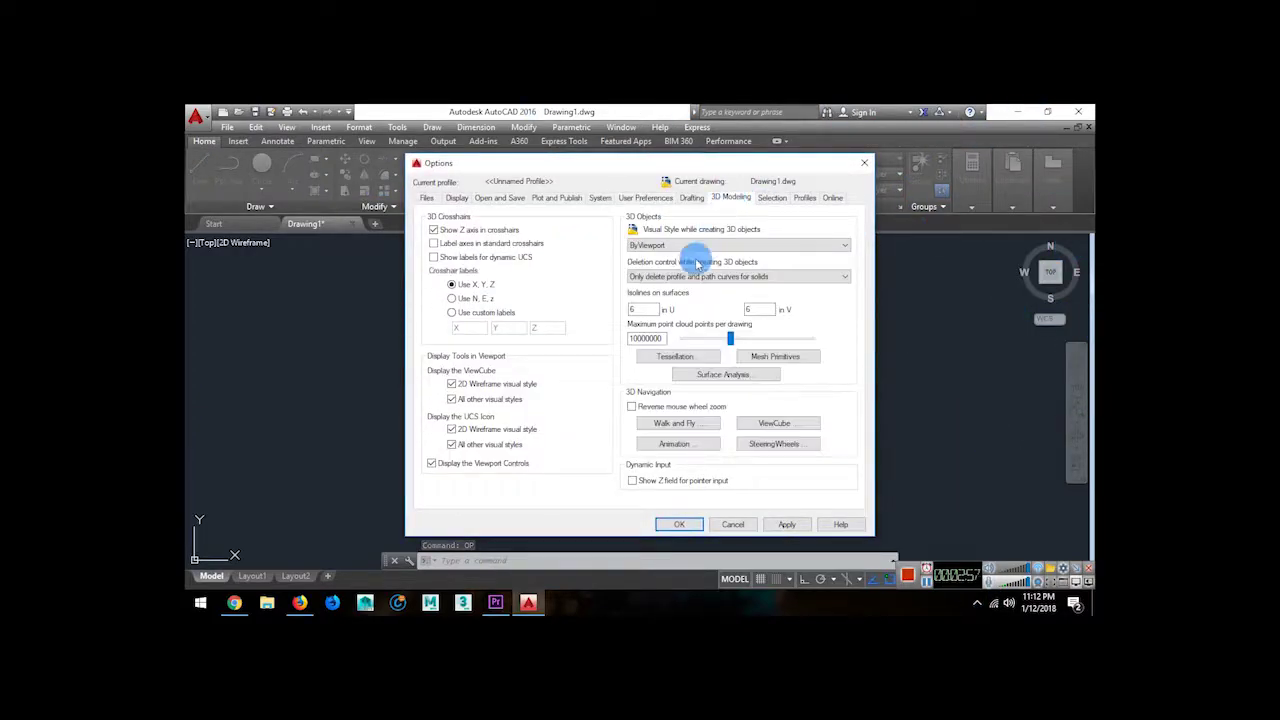
pyautogui.click(770, 197)
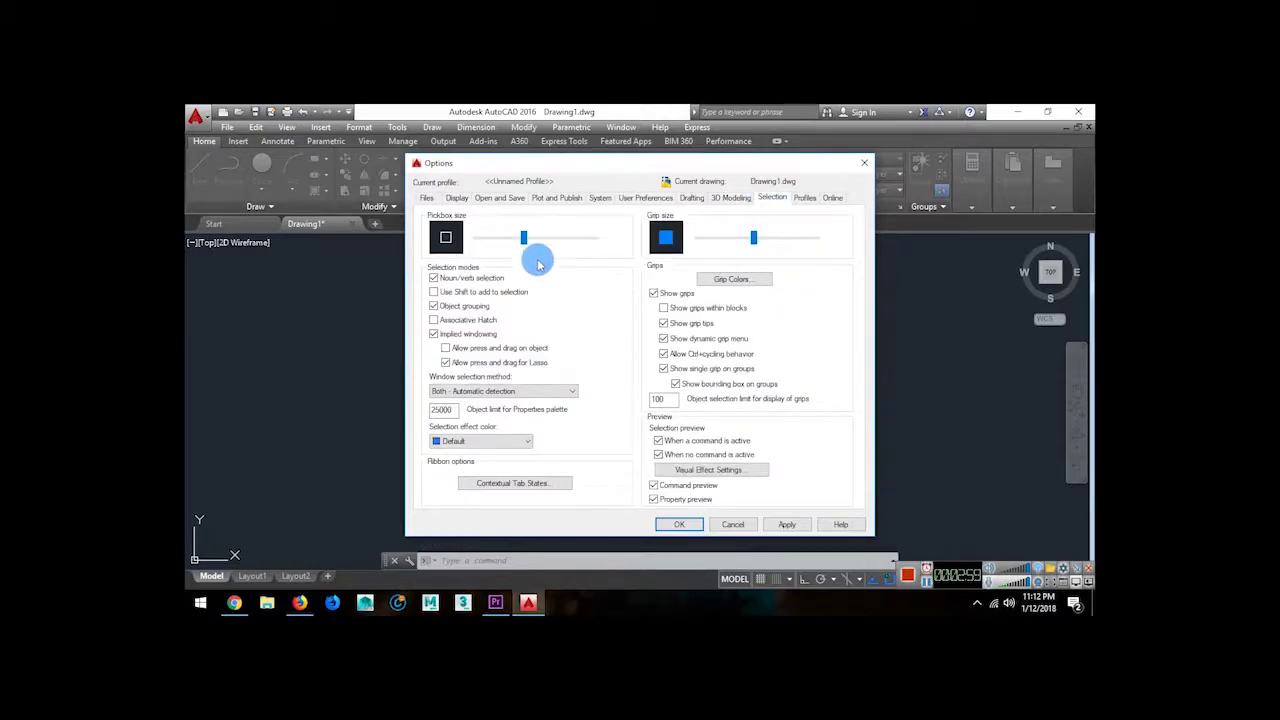
pyautogui.click(537, 247)
pyautogui.click(756, 247)
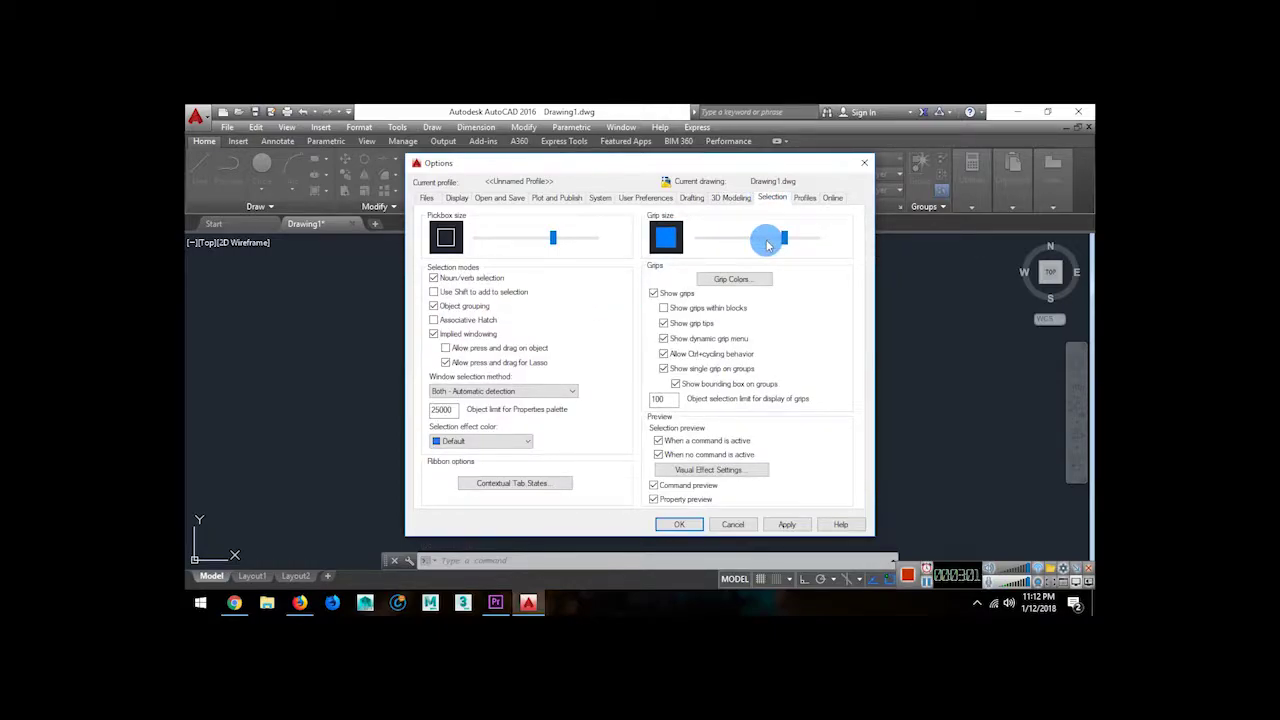
# Enlarge the AutoSnap marker and adjust the aperture size on the Drafting tab
pyautogui.click(691, 197)
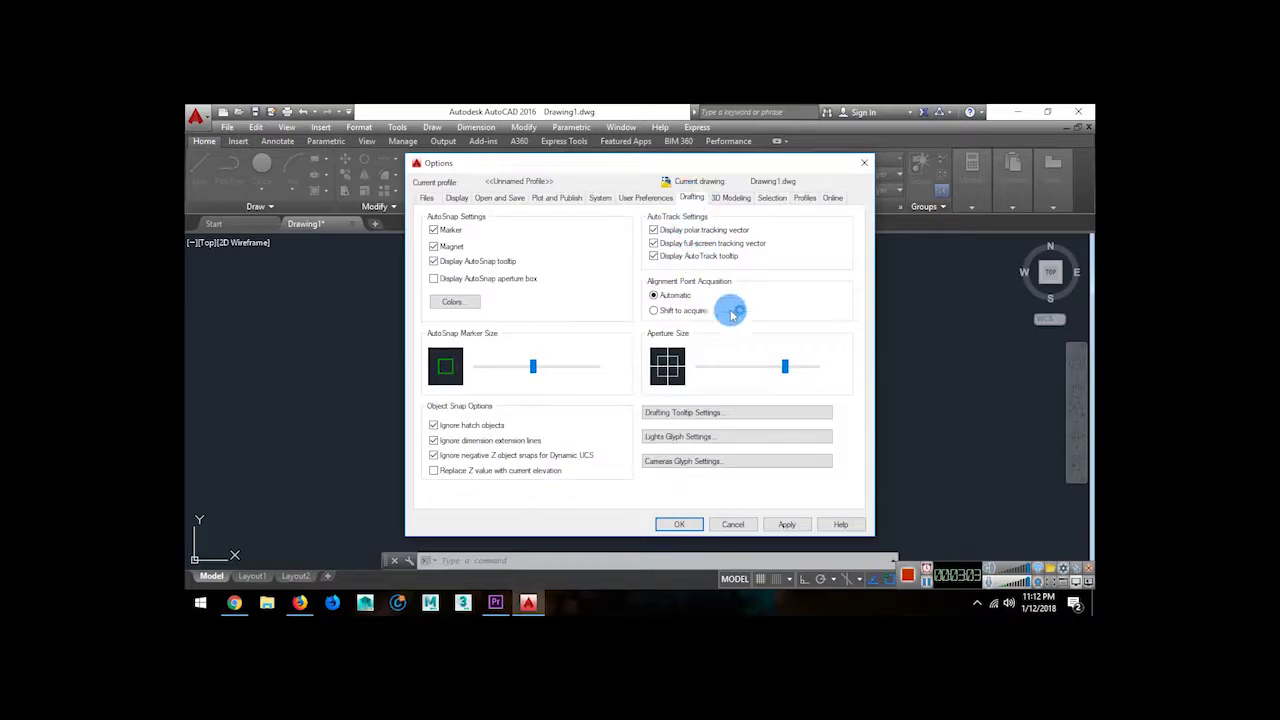
pyautogui.moveTo(540, 371)
pyautogui.mouseDown()
pyautogui.moveTo(567, 369)
pyautogui.moveTo(551, 368)
pyautogui.mouseUp()
pyautogui.moveTo(785, 366); pyautogui.dragTo(732, 398)
pyautogui.click(457, 197)
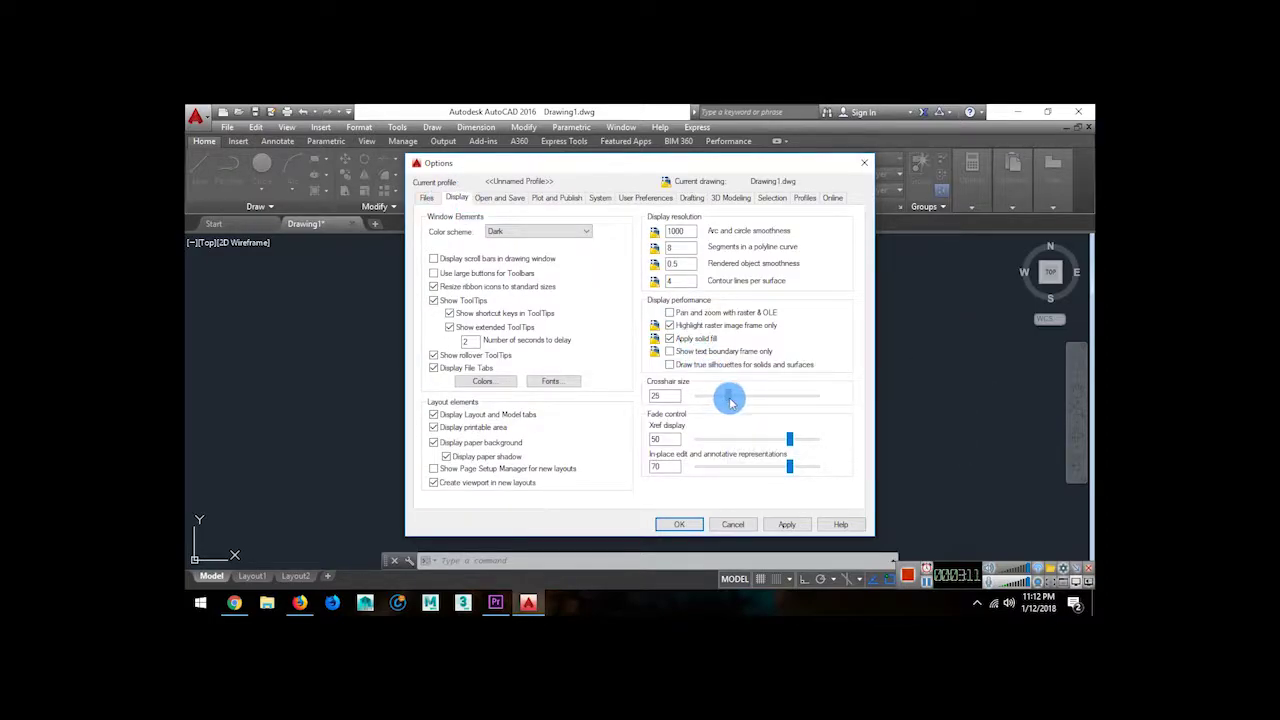